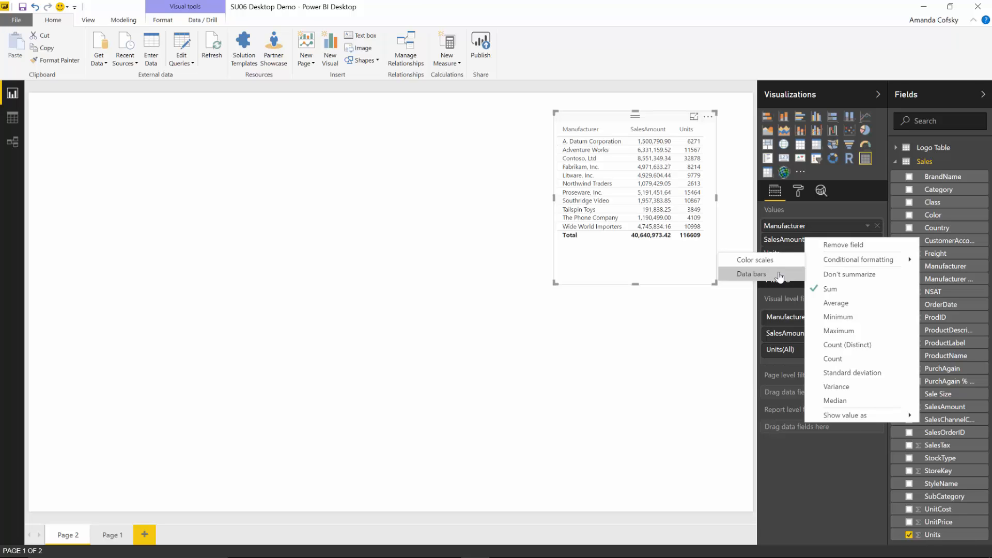
Step: Add data bars with the default settings to the table's SalesAmount column and sort the table by SalesAmount in descending order
{"action": "left_click", "coordinate": [780, 277]}
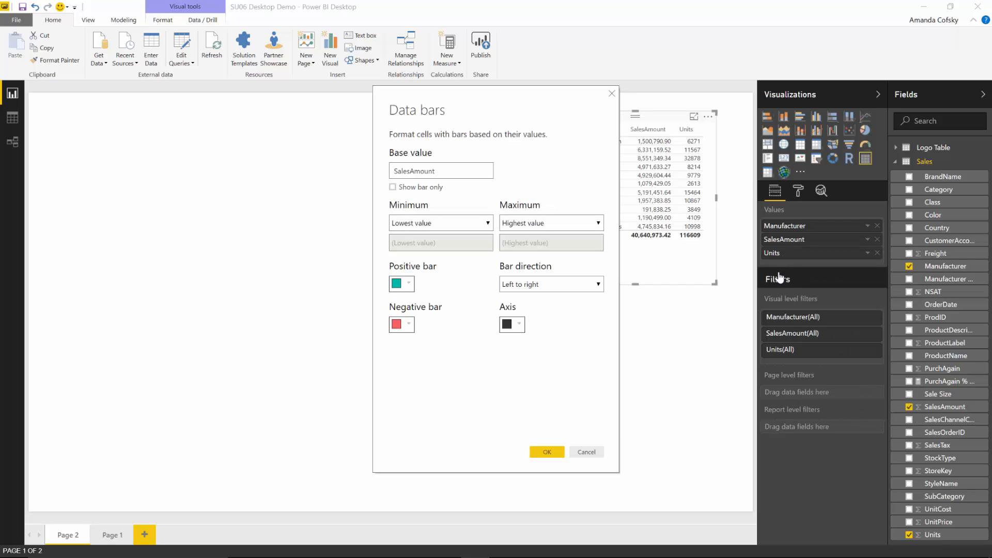
{"action": "left_click", "coordinate": [436, 194]}
{"action": "left_click", "coordinate": [436, 194]}
{"action": "left_click", "coordinate": [549, 453]}
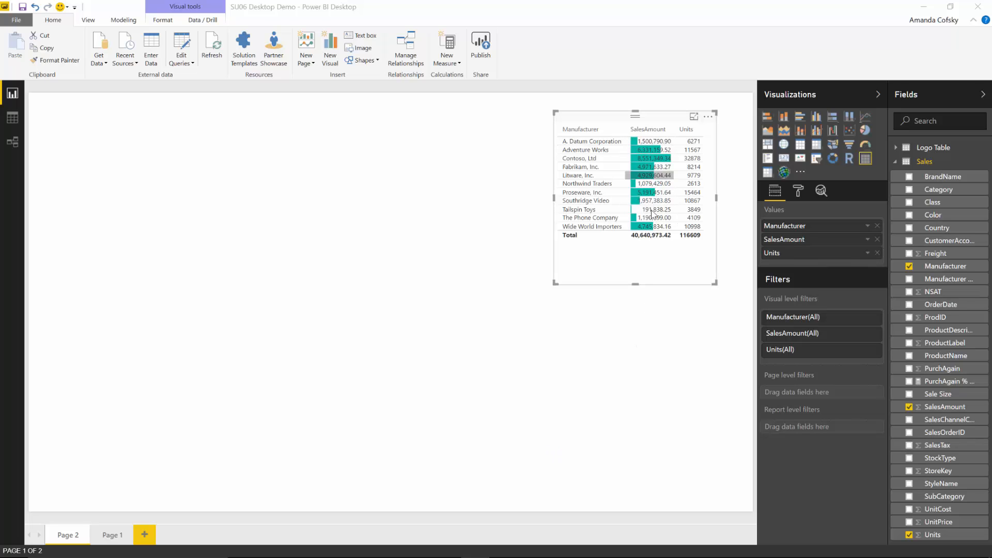
{"action": "left_click", "coordinate": [654, 130]}
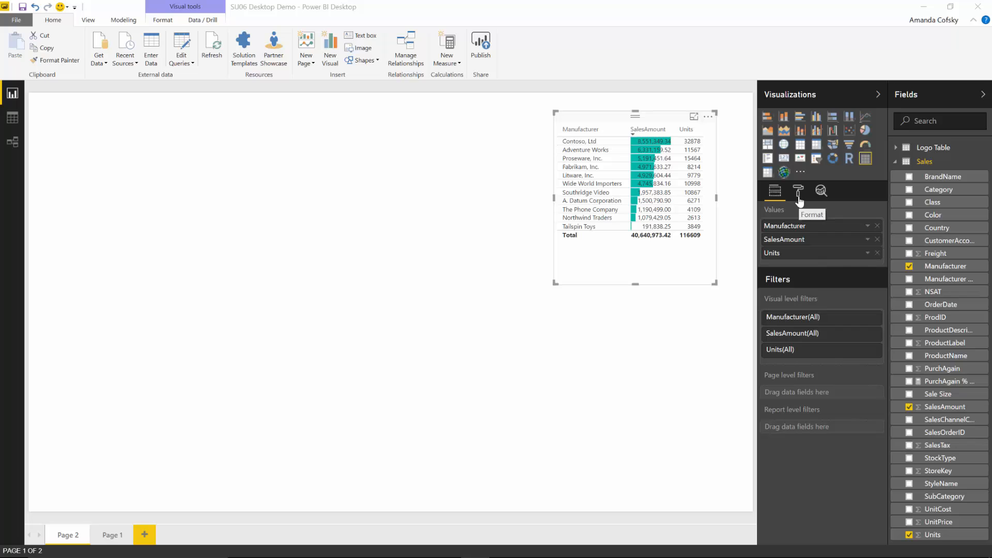
Step: Turn on data bars for the Units column in the table's conditional formatting and widen that column
{"action": "left_click", "coordinate": [798, 192]}
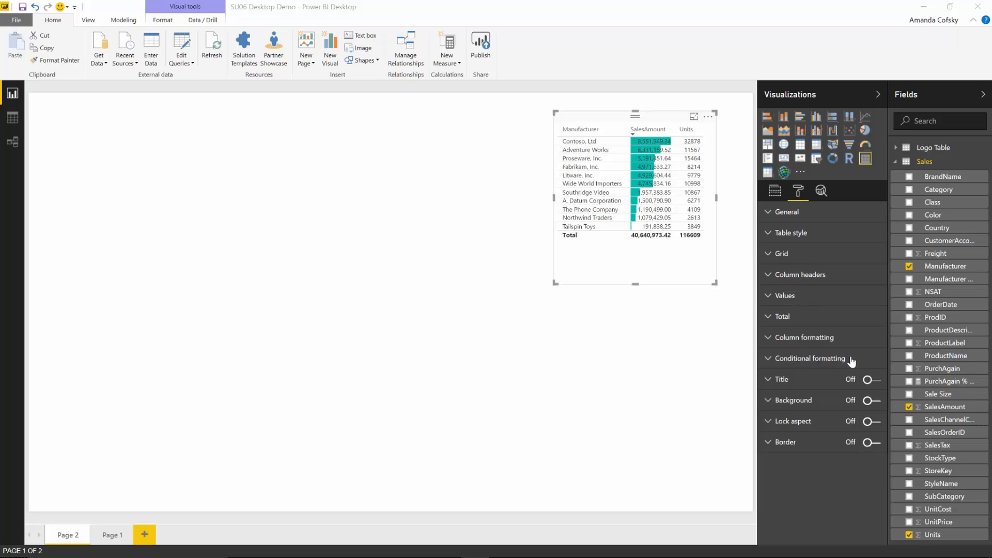
{"action": "left_click", "coordinate": [812, 361]}
{"action": "left_click", "coordinate": [811, 382]}
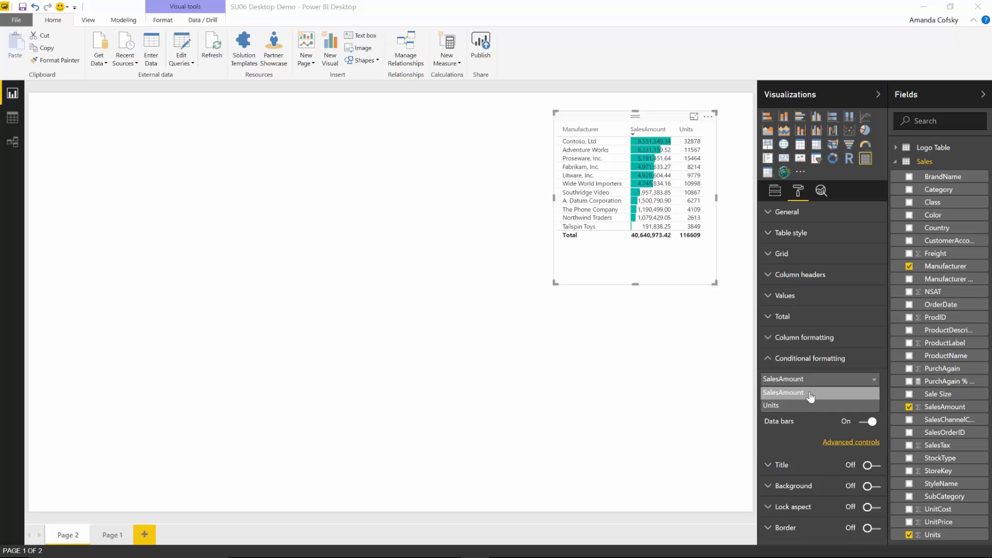
{"action": "left_click", "coordinate": [811, 405]}
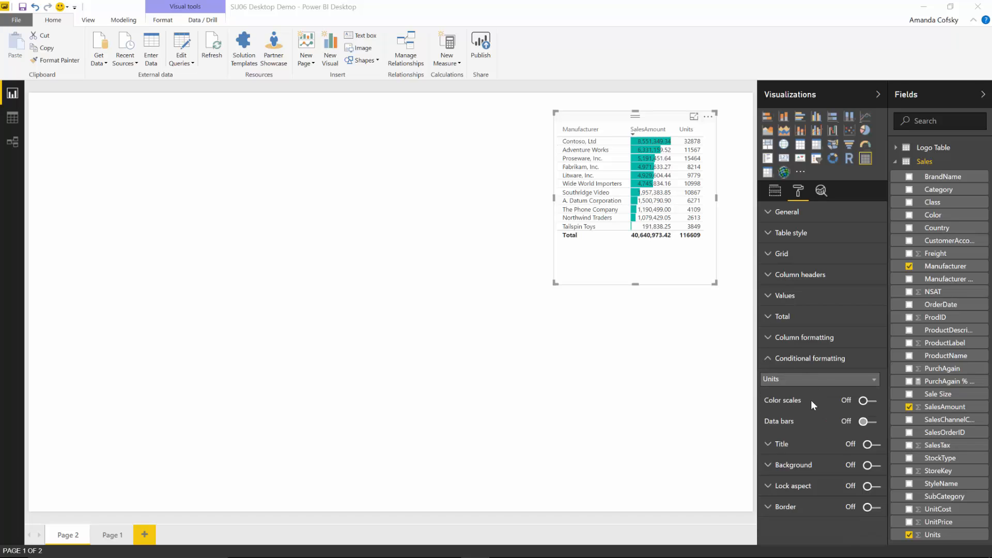
{"action": "left_click", "coordinate": [868, 422]}
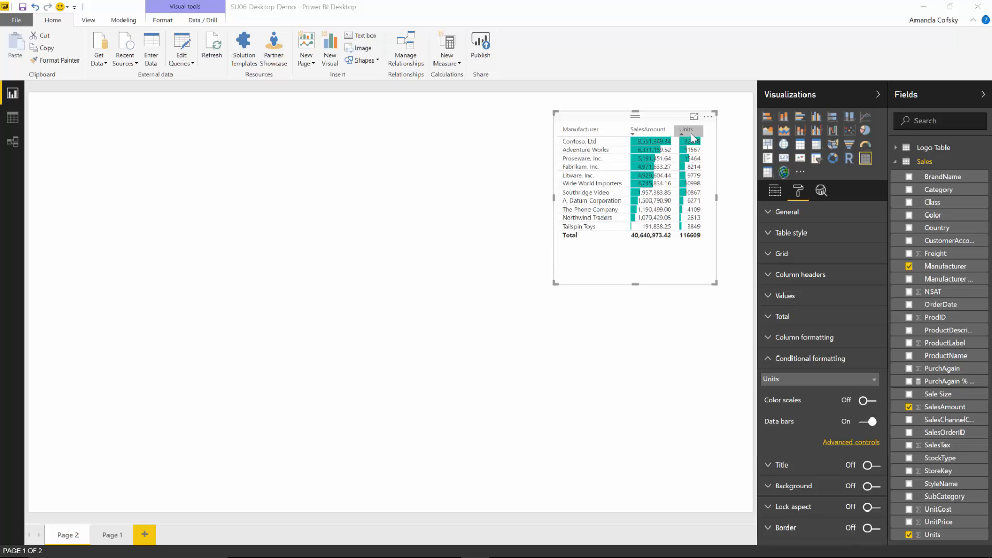
{"action": "left_click_drag", "start_coordinate": [702, 134], "coordinate": [712, 135]}
{"action": "left_click_drag", "start_coordinate": [717, 202], "coordinate": [731, 196]}
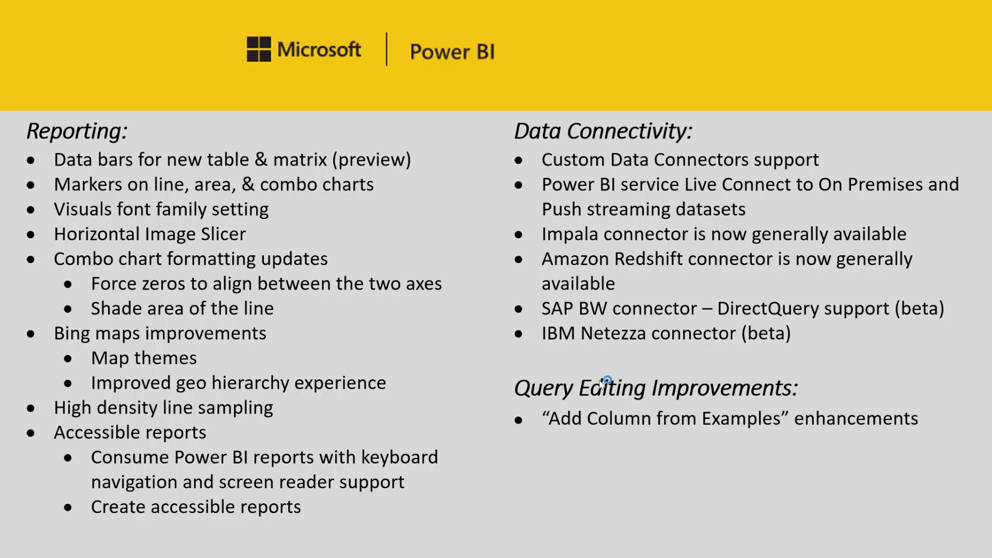
Step: Switch back to Power BI Desktop, add a blank line chart, and place it below the table, widened to the table's outer edge
{"action": "key", "text": "alt+Tab"}
{"action": "left_click", "coordinate": [579, 363]}
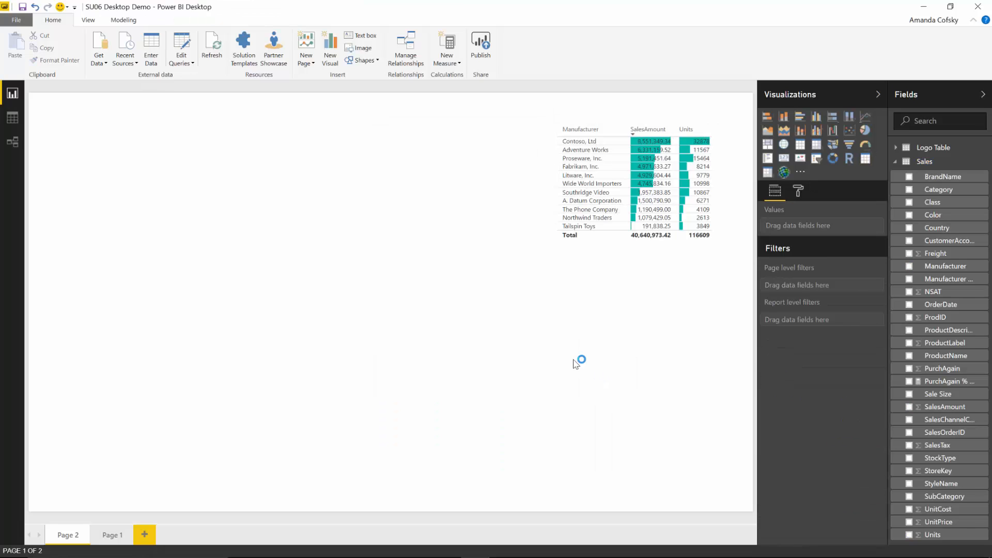
{"action": "left_click", "coordinate": [865, 115]}
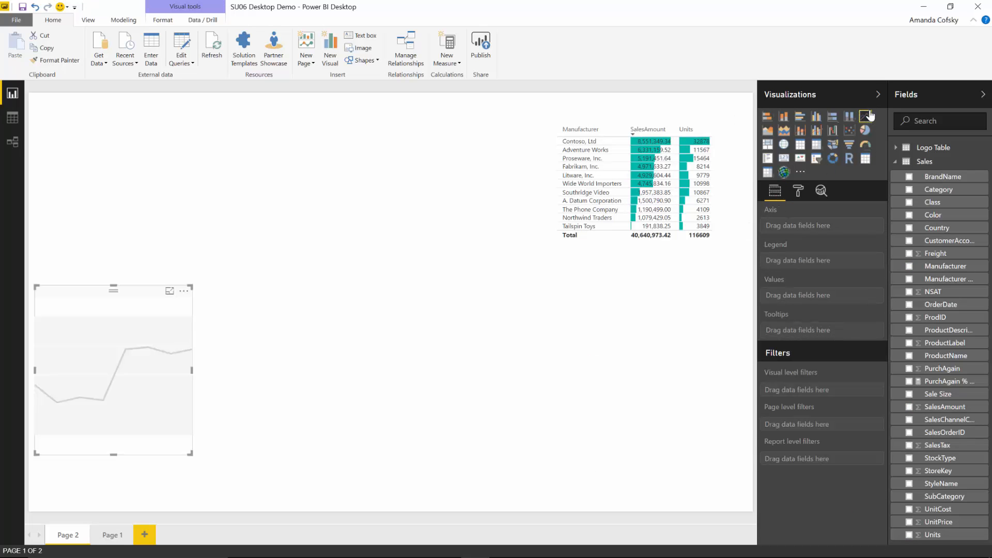
{"action": "left_click_drag", "start_coordinate": [132, 291], "coordinate": [343, 281]}
{"action": "left_click_drag", "start_coordinate": [399, 437], "coordinate": [715, 428]}
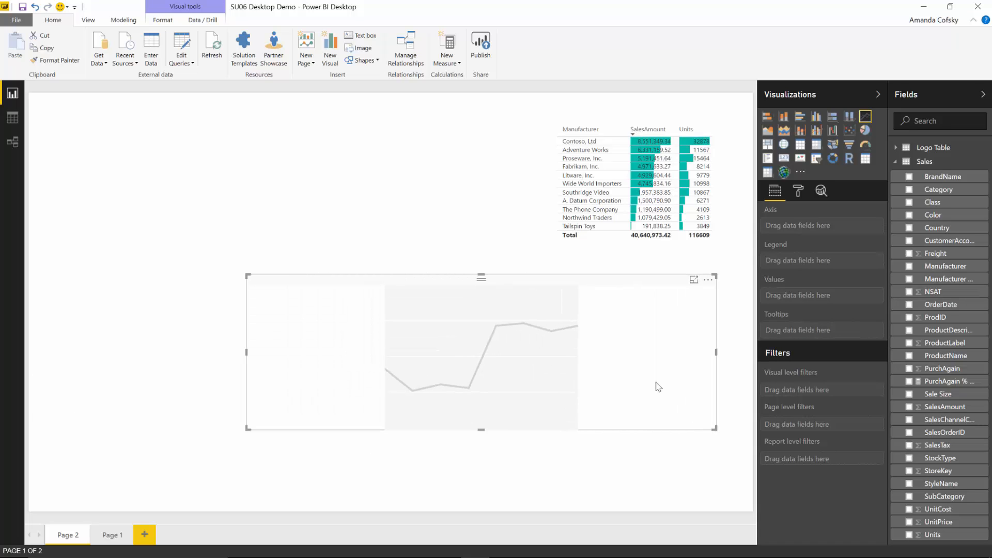
Step: Fill the line chart with OrderDate on the axis, Sale Size as the legend and SalesAmount as the values
{"action": "left_click", "coordinate": [909, 306]}
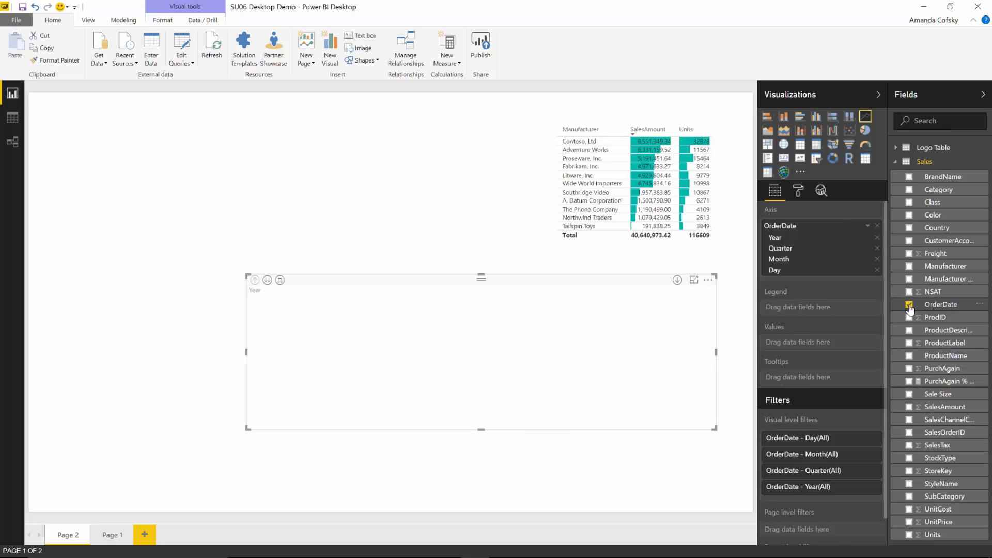
{"action": "left_click", "coordinate": [909, 396]}
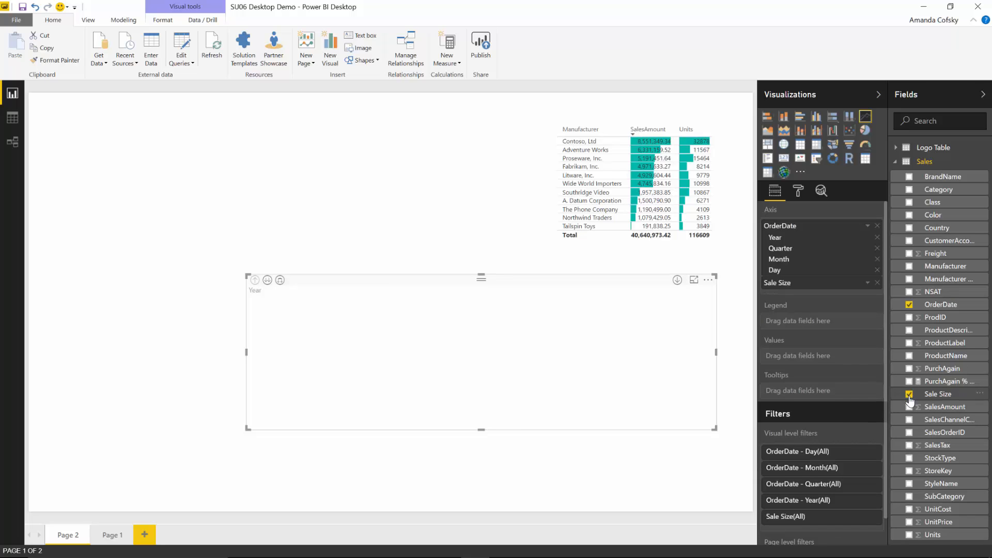
{"action": "left_click", "coordinate": [910, 410]}
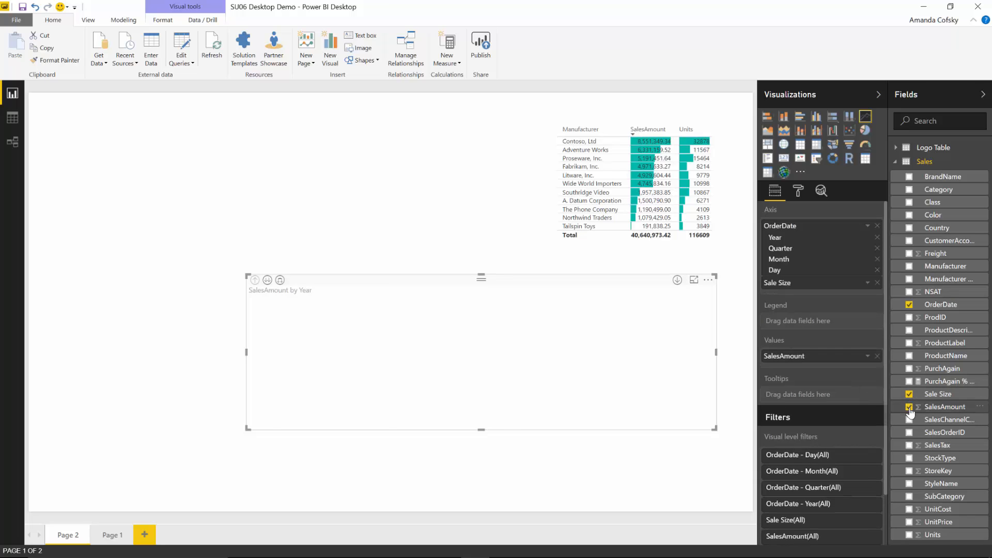
{"action": "left_click_drag", "start_coordinate": [834, 292], "coordinate": [833, 318]}
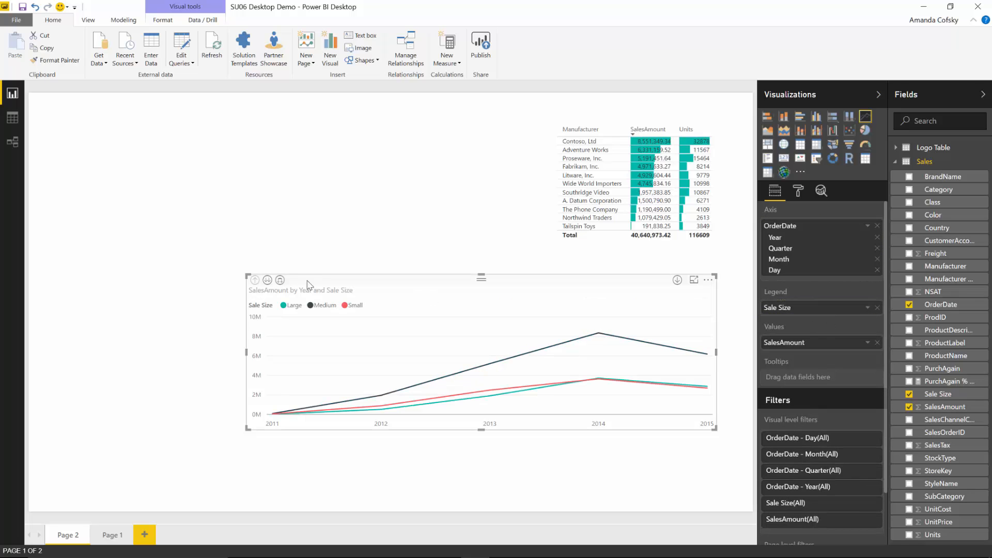
Step: Expand the line chart's date hierarchy to month level, and make the chart taller and shift it slightly toward the page edge
{"action": "left_click", "coordinate": [280, 279]}
{"action": "left_click", "coordinate": [279, 279]}
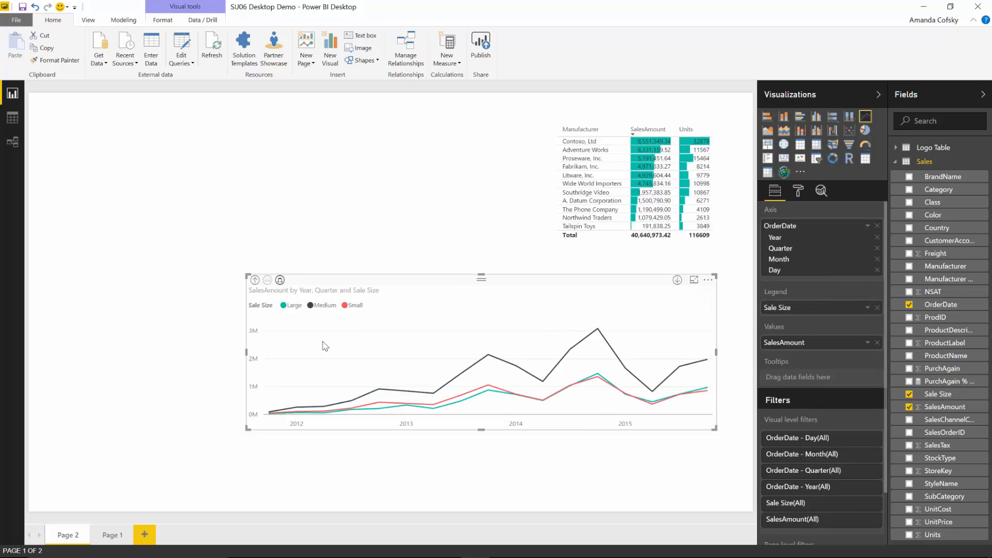
{"action": "left_click_drag", "start_coordinate": [485, 430], "coordinate": [485, 484]}
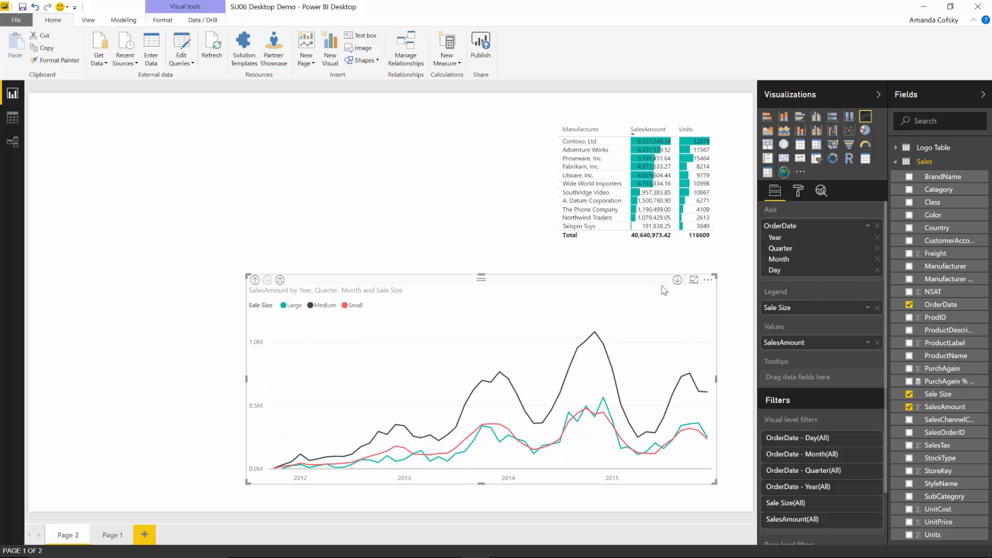
{"action": "left_click_drag", "start_coordinate": [656, 285], "coordinate": [669, 285]}
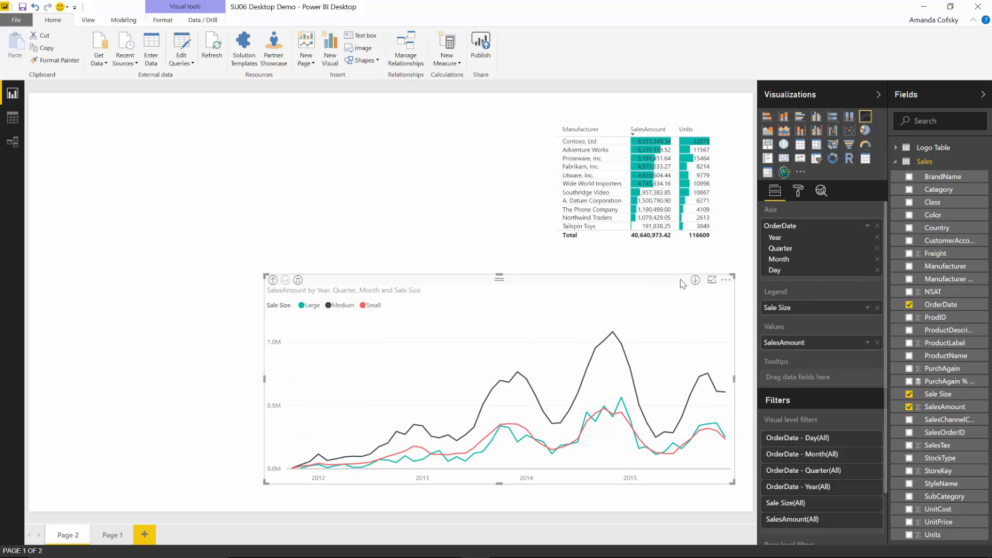
Step: Set the line chart's X-axis type to Categorical and turn off concatenated labels
{"action": "left_click", "coordinate": [799, 192]}
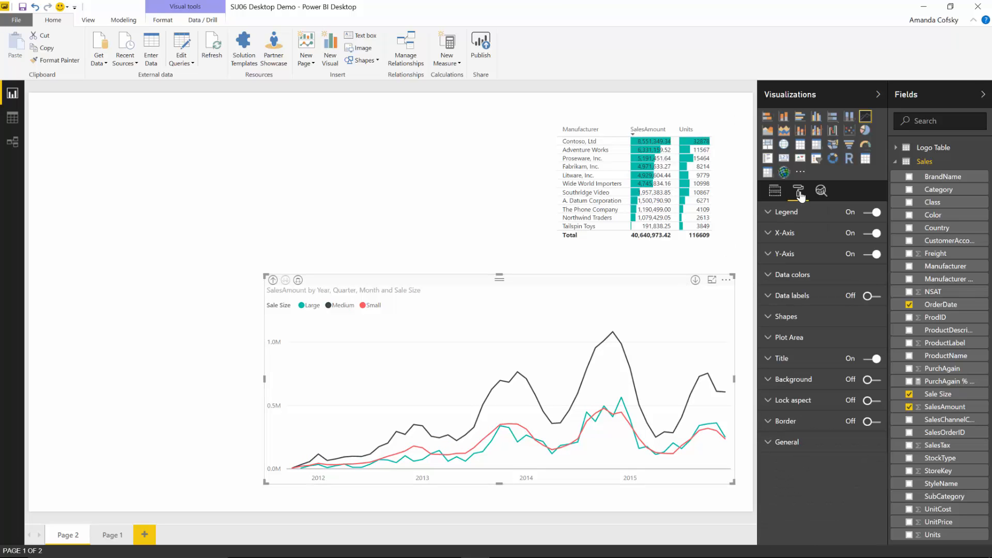
{"action": "left_click", "coordinate": [796, 235]}
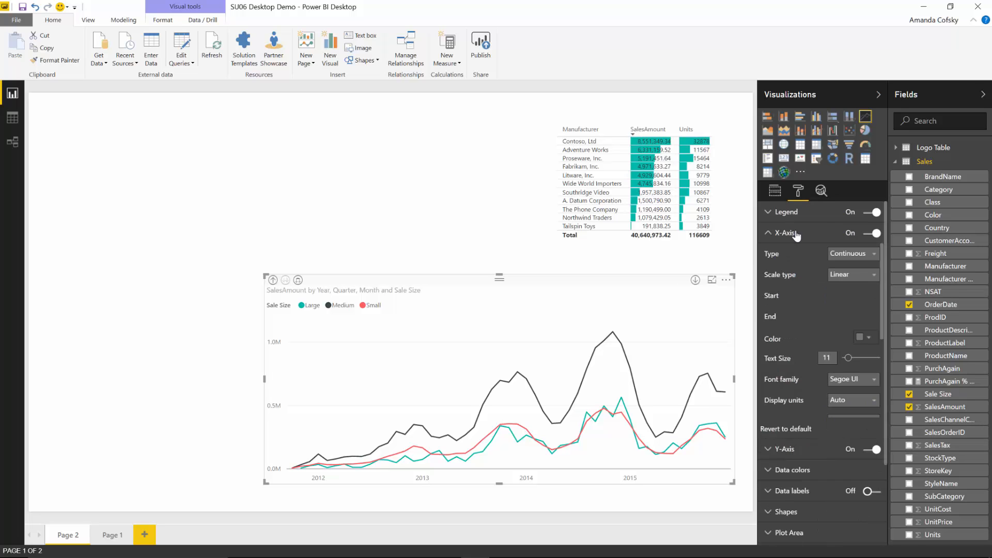
{"action": "left_click", "coordinate": [846, 255]}
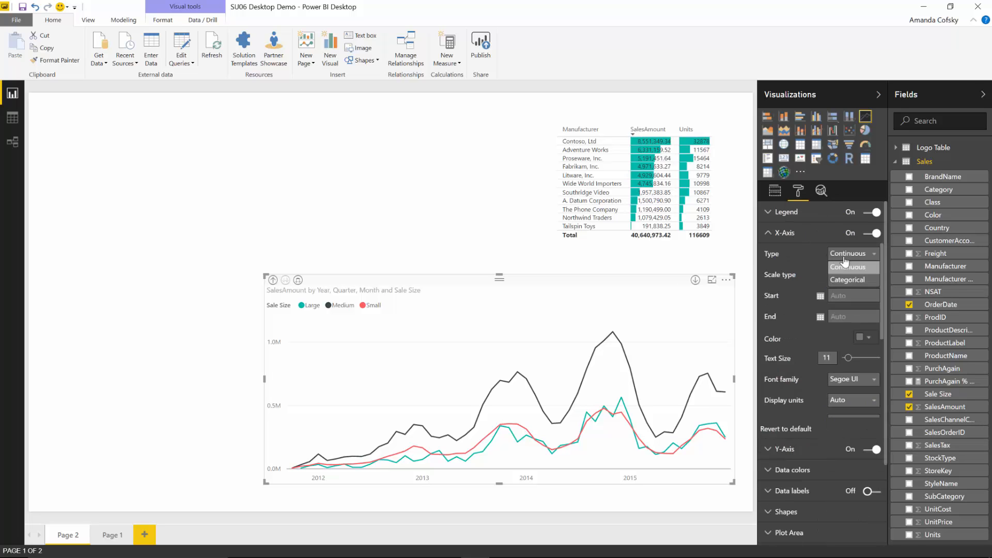
{"action": "left_click", "coordinate": [844, 282]}
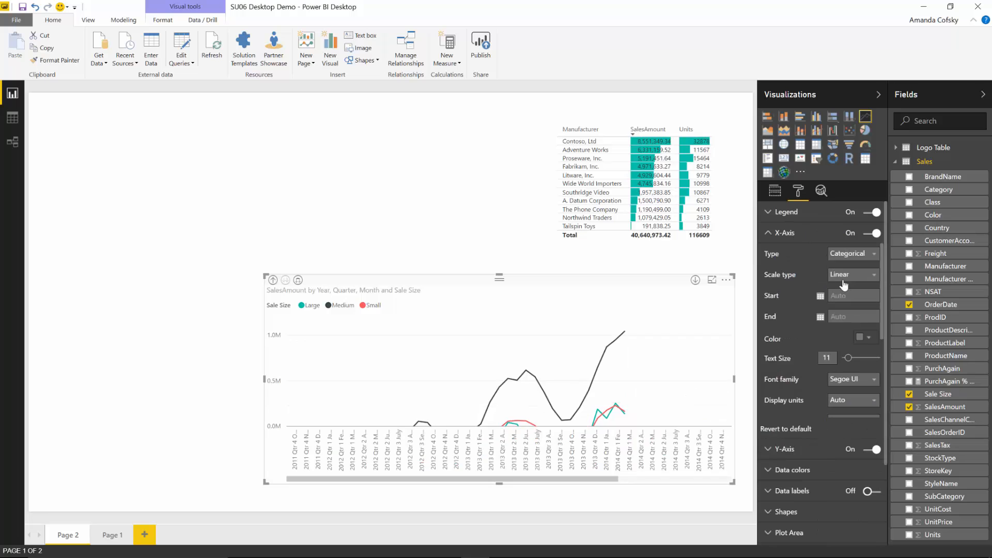
{"action": "left_click", "coordinate": [863, 360]}
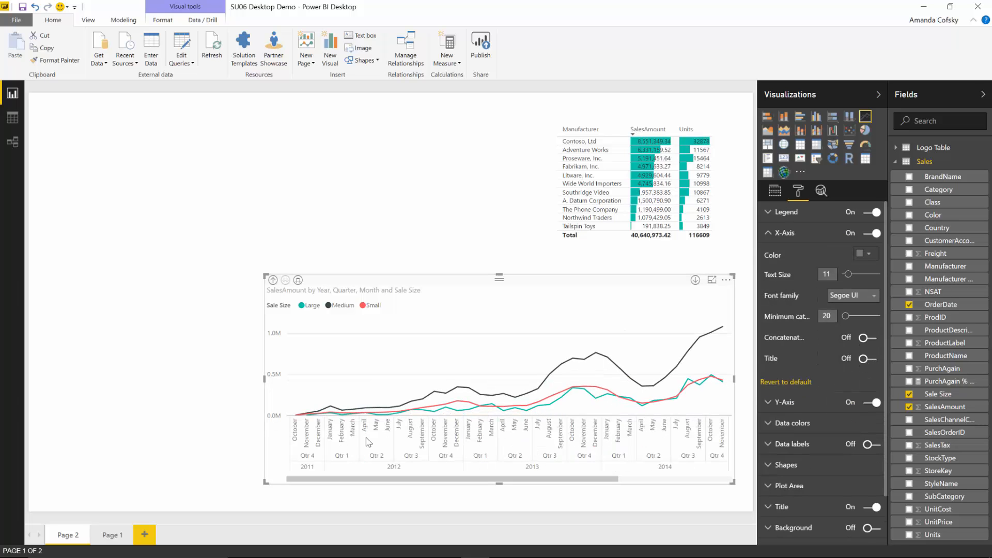
{"action": "left_click", "coordinate": [786, 233]}
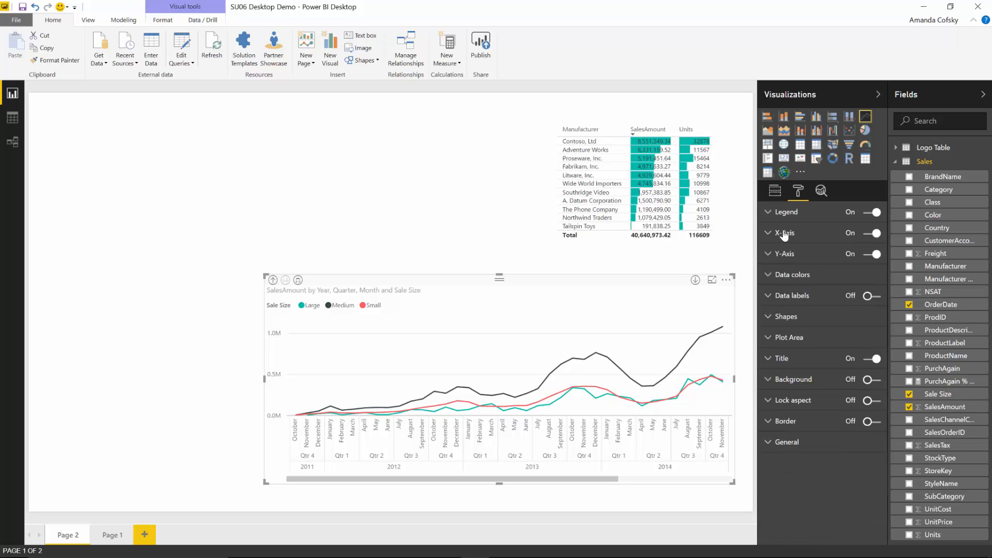
Step: Show markers on the line chart's lines and enlarge the chart from its upper corner
{"action": "left_click", "coordinate": [789, 323]}
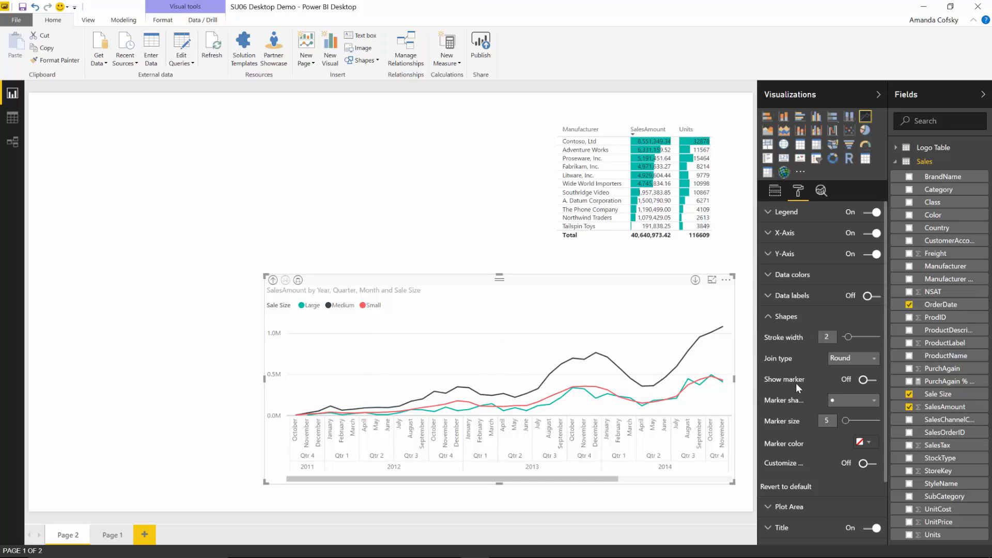
{"action": "left_click", "coordinate": [870, 382]}
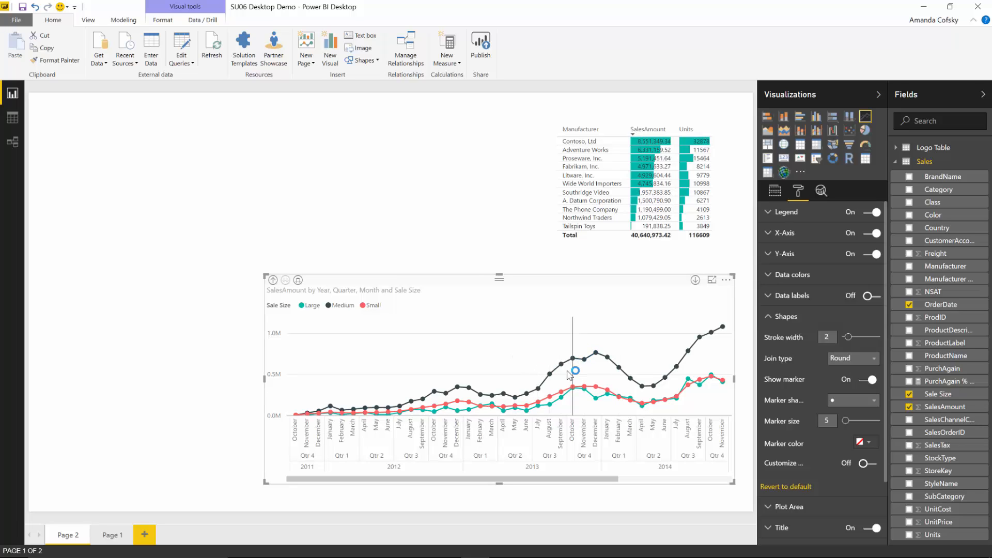
{"action": "mouse_move", "coordinate": [593, 380]}
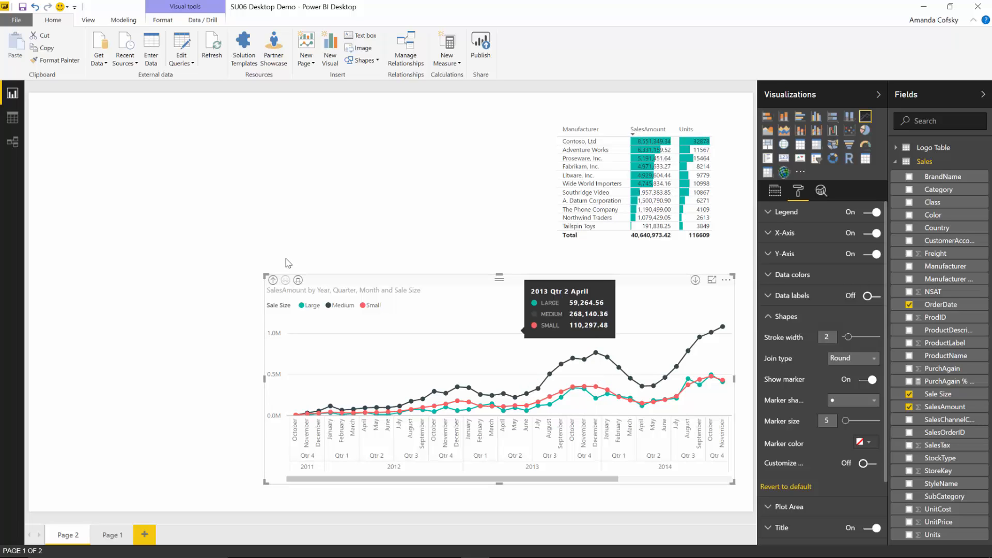
{"action": "left_click_drag", "start_coordinate": [264, 259], "coordinate": [209, 258]}
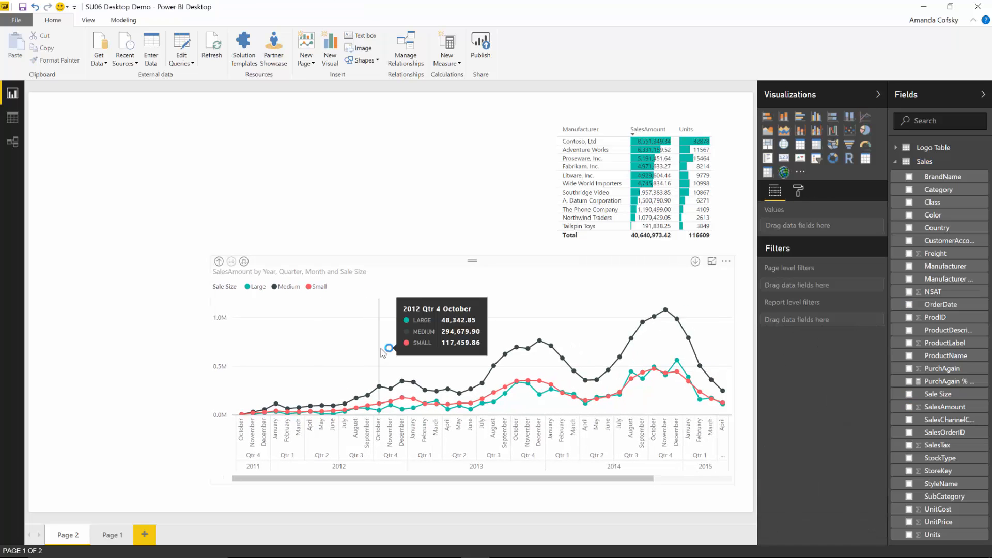
Step: Try the square marker shape on the line chart and restore the circle shape
{"action": "left_click", "coordinate": [389, 346]}
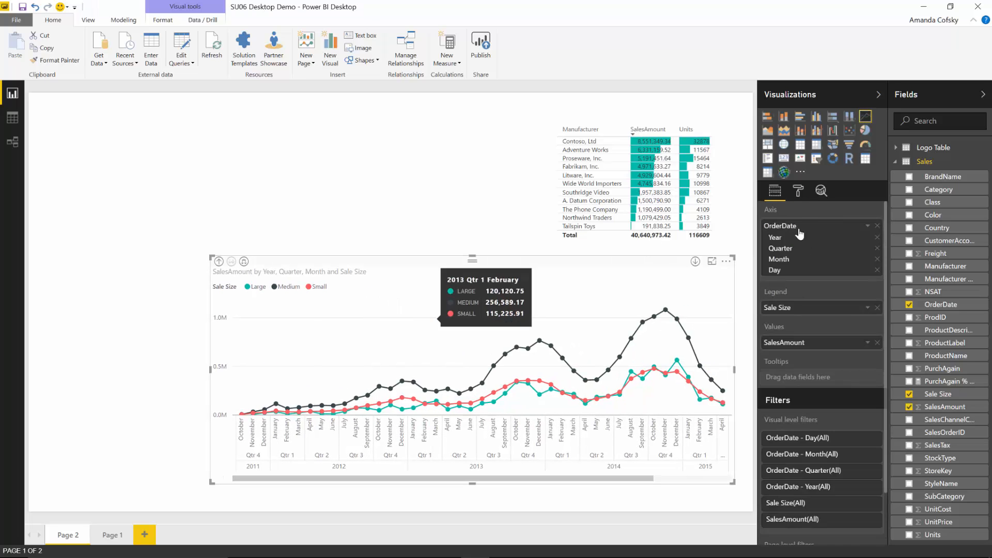
{"action": "left_click", "coordinate": [798, 191]}
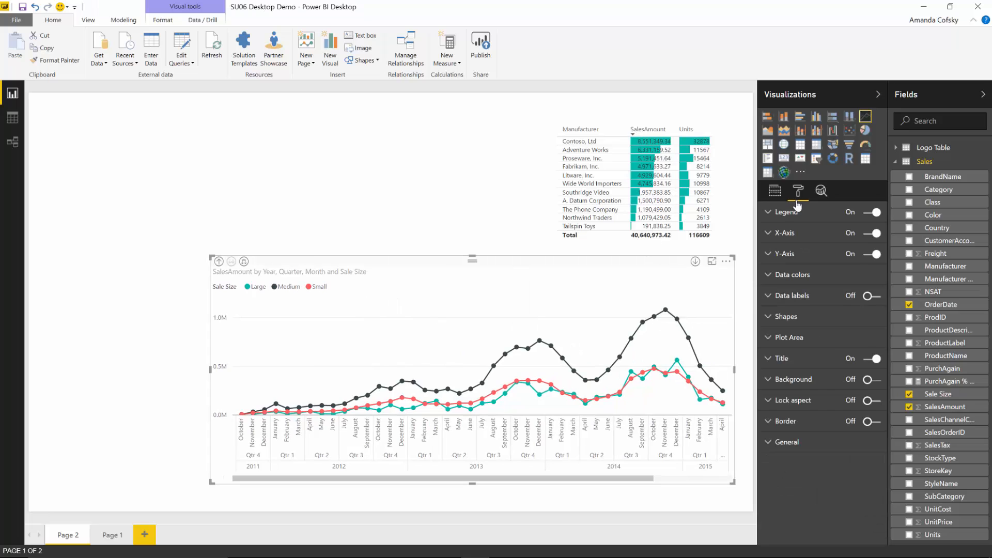
{"action": "left_click", "coordinate": [811, 316]}
{"action": "scroll", "coordinate": [831, 405], "scroll_direction": "down", "scroll_amount": 1}
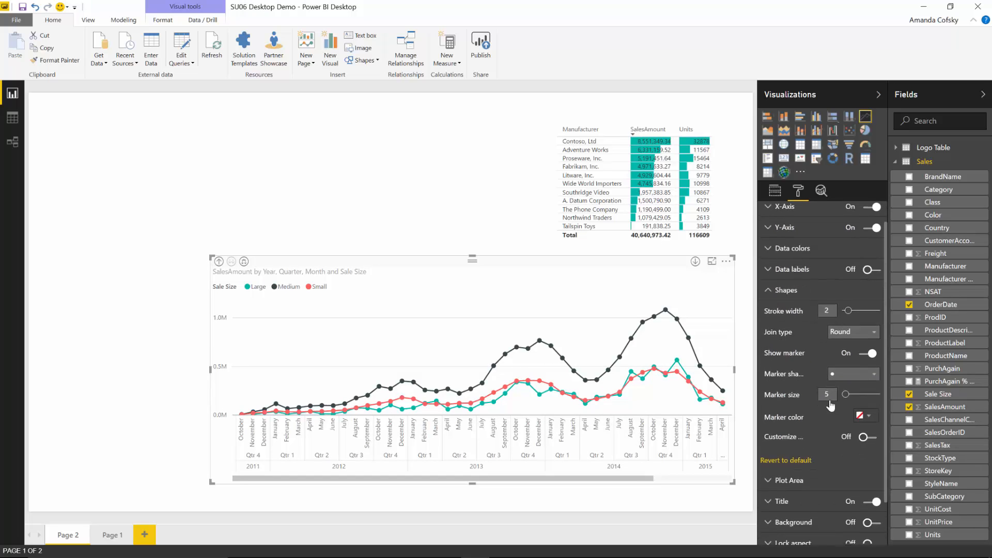
{"action": "left_click", "coordinate": [842, 381]}
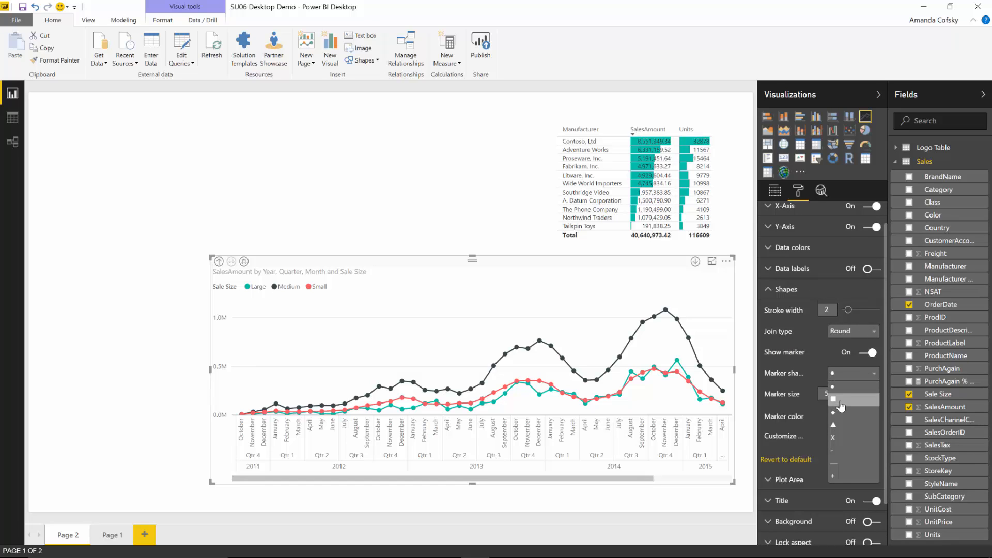
{"action": "left_click", "coordinate": [841, 401]}
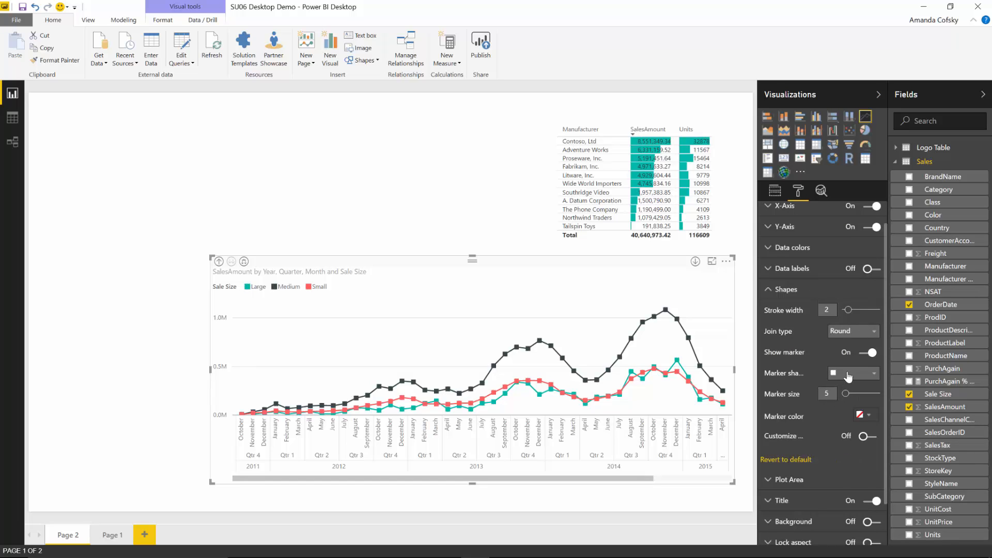
{"action": "left_click", "coordinate": [846, 374]}
{"action": "left_click", "coordinate": [844, 389]}
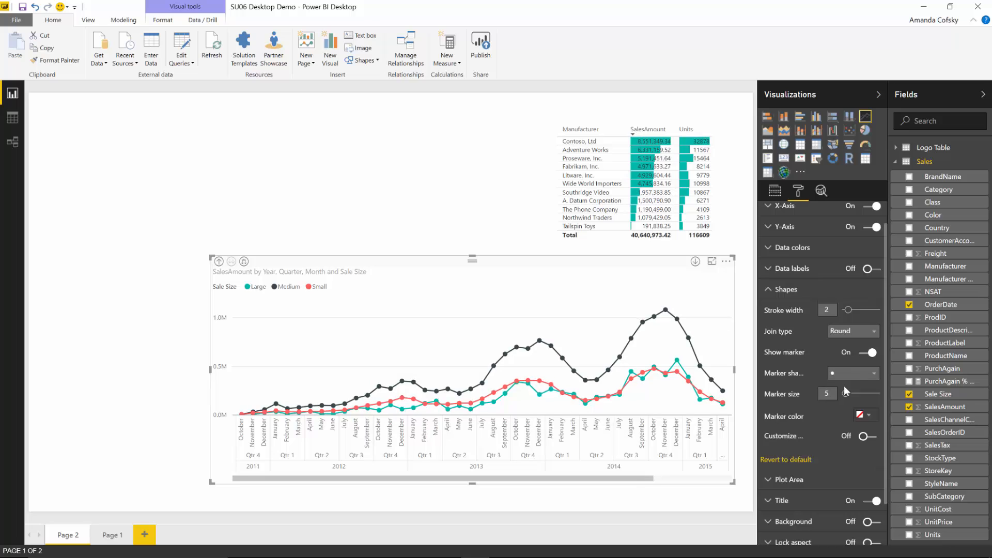
Step: Try a purple theme color on the line chart's markers and revert the marker color to default
{"action": "left_click", "coordinate": [865, 416]}
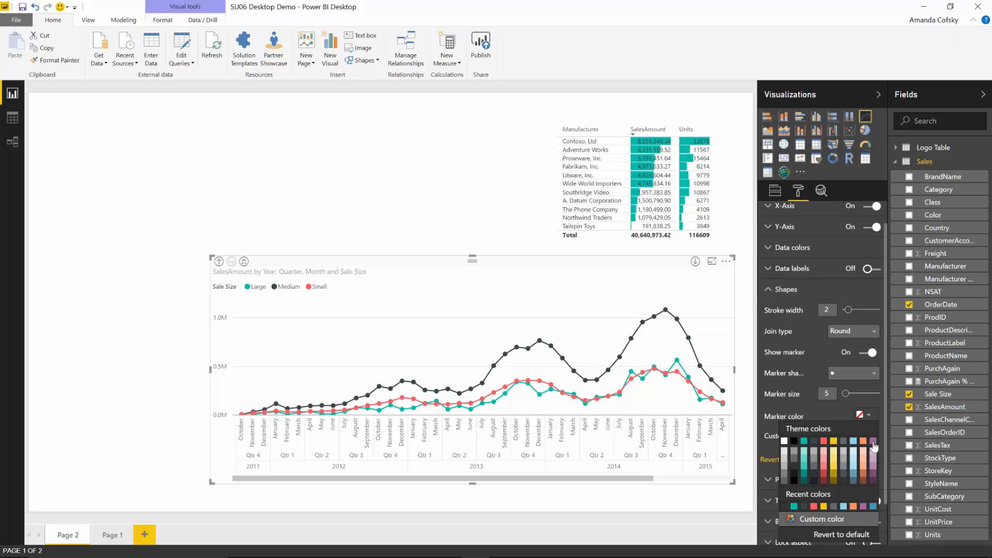
{"action": "left_click", "coordinate": [873, 443]}
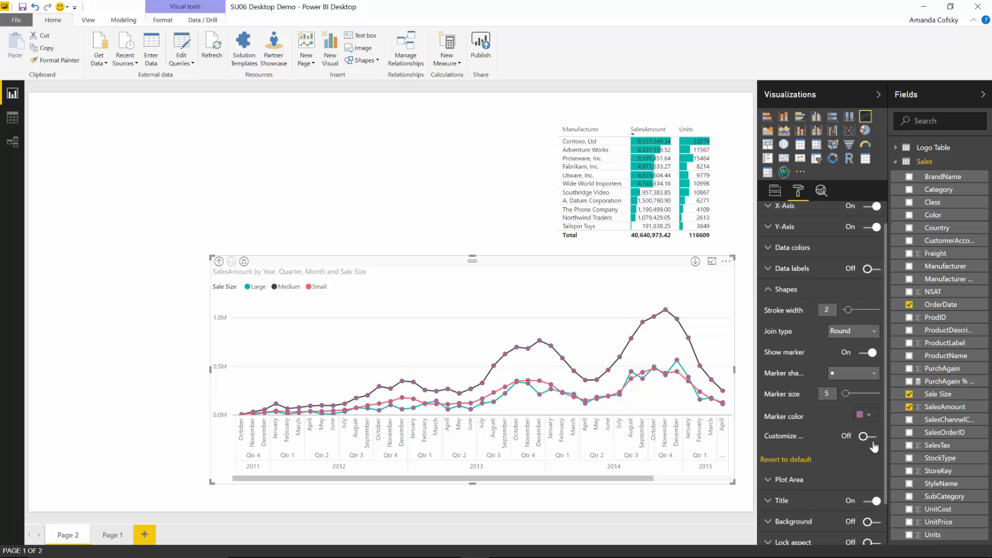
{"action": "left_click", "coordinate": [865, 420]}
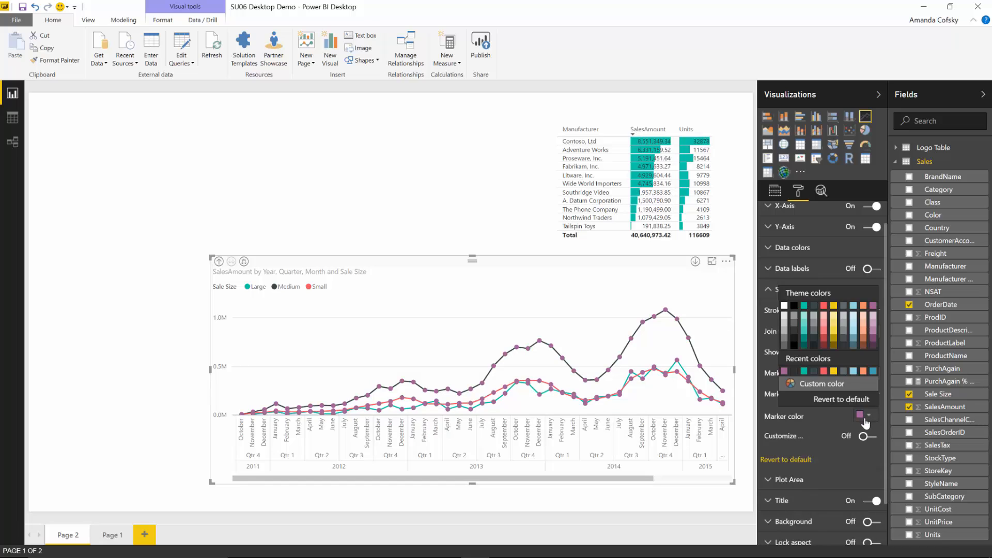
{"action": "left_click", "coordinate": [849, 401]}
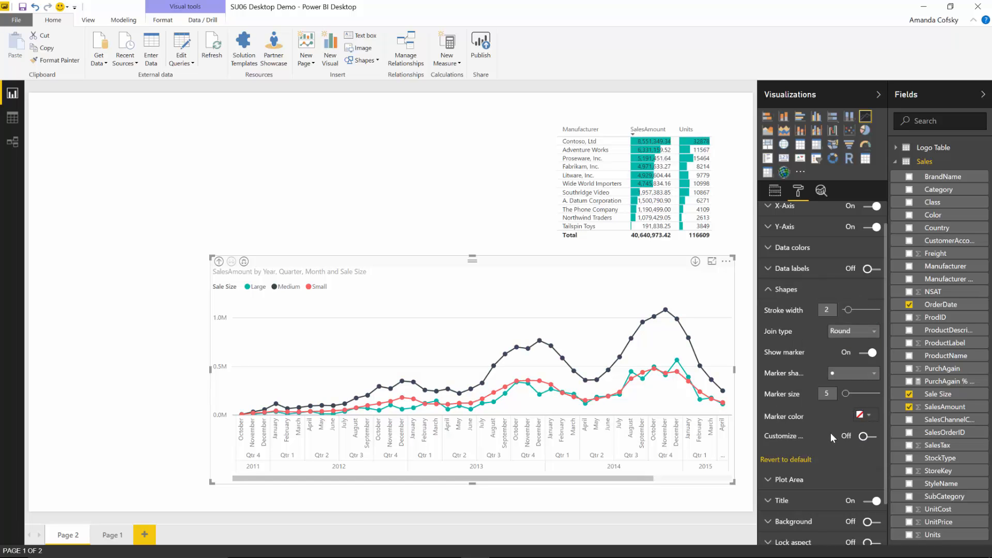
Step: Turn on per-series customization of the line chart's shapes and give the Medium series square markers
{"action": "left_click", "coordinate": [865, 437]}
{"action": "scroll", "coordinate": [808, 433], "scroll_direction": "down", "scroll_amount": 3}
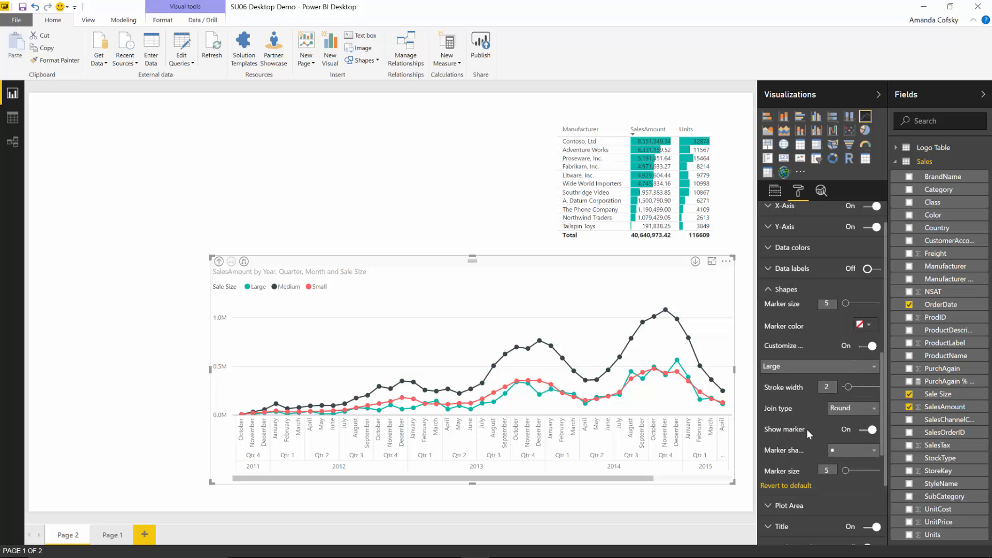
{"action": "left_click", "coordinate": [794, 340]}
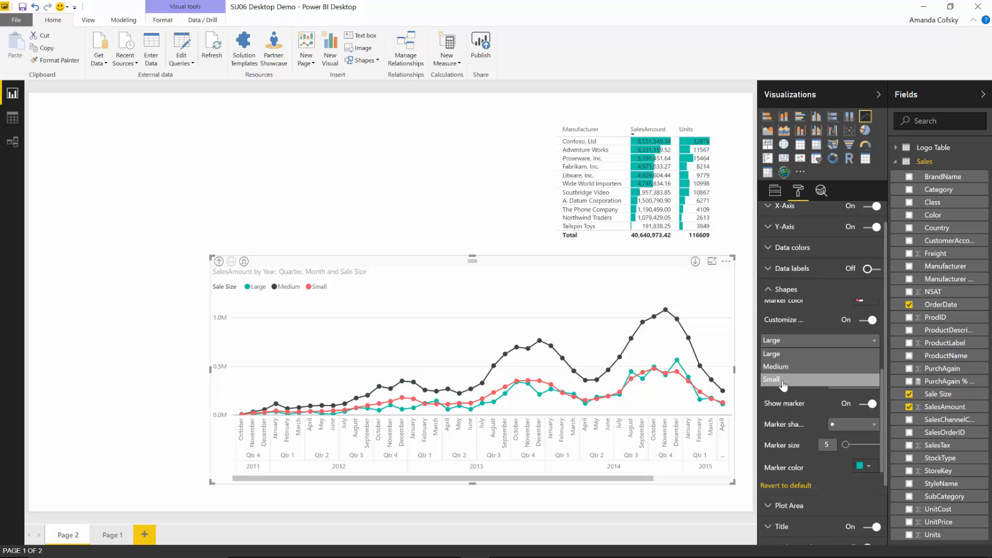
{"action": "left_click", "coordinate": [788, 342]}
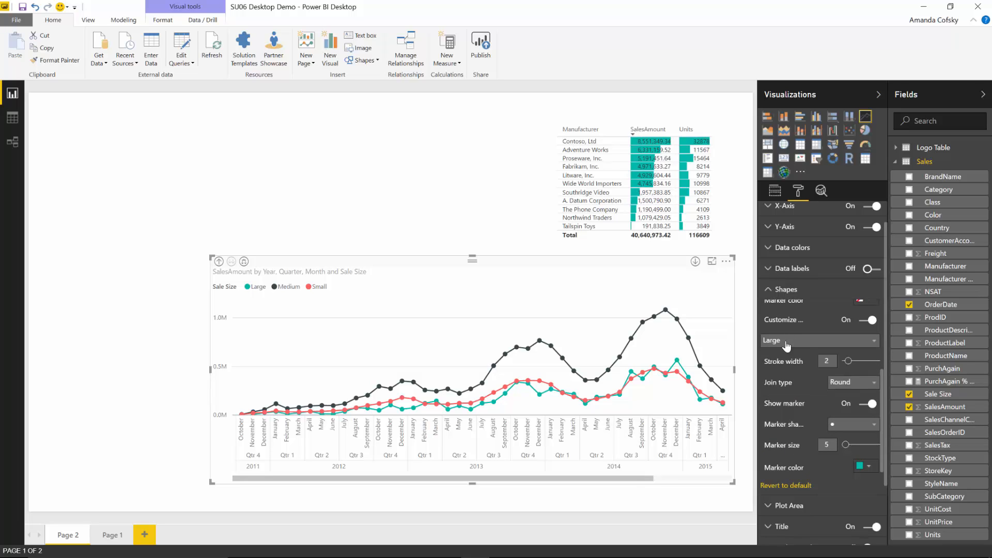
{"action": "left_click", "coordinate": [809, 348]}
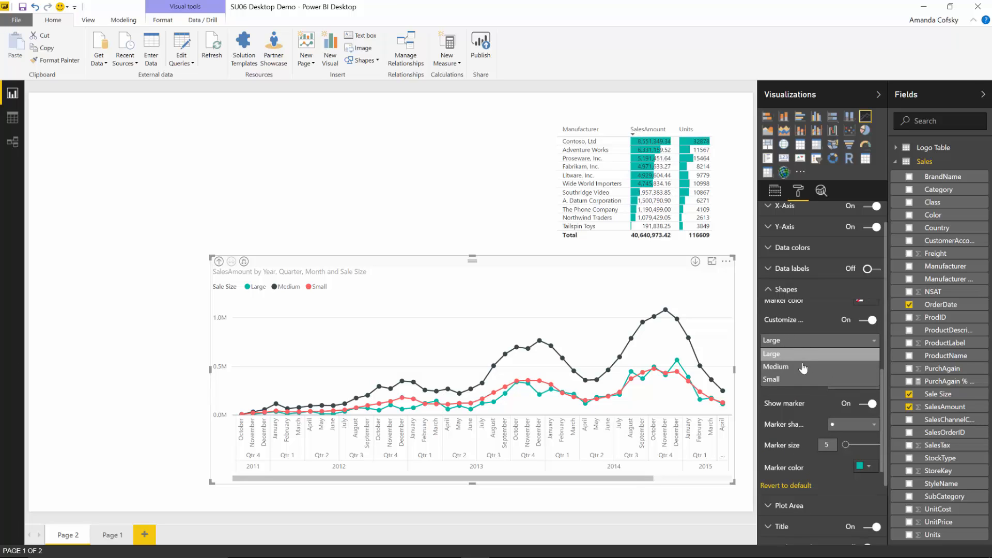
{"action": "left_click", "coordinate": [808, 366]}
{"action": "left_click", "coordinate": [855, 424]}
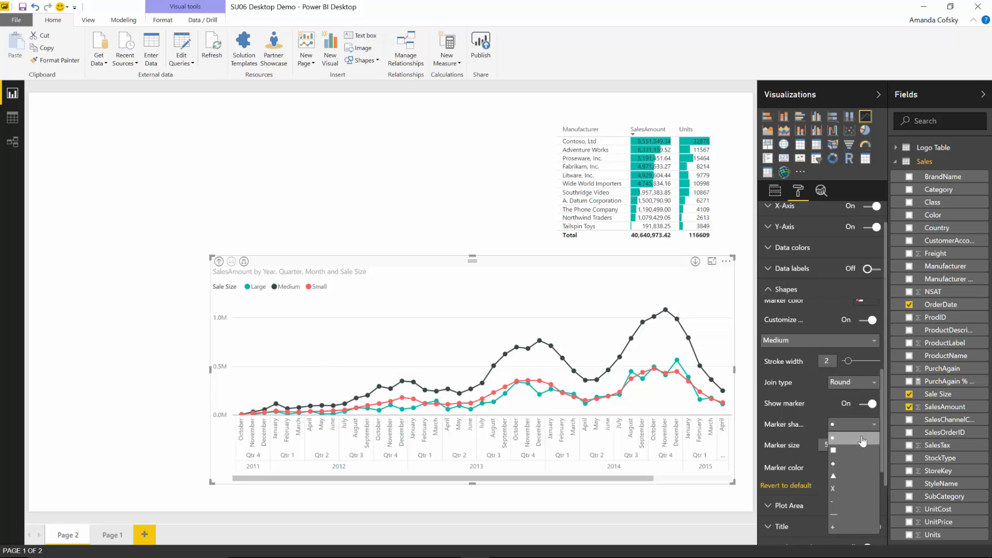
{"action": "left_click", "coordinate": [851, 447]}
Step: Give the Small series of the line chart triangle markers
{"action": "left_click", "coordinate": [817, 342]}
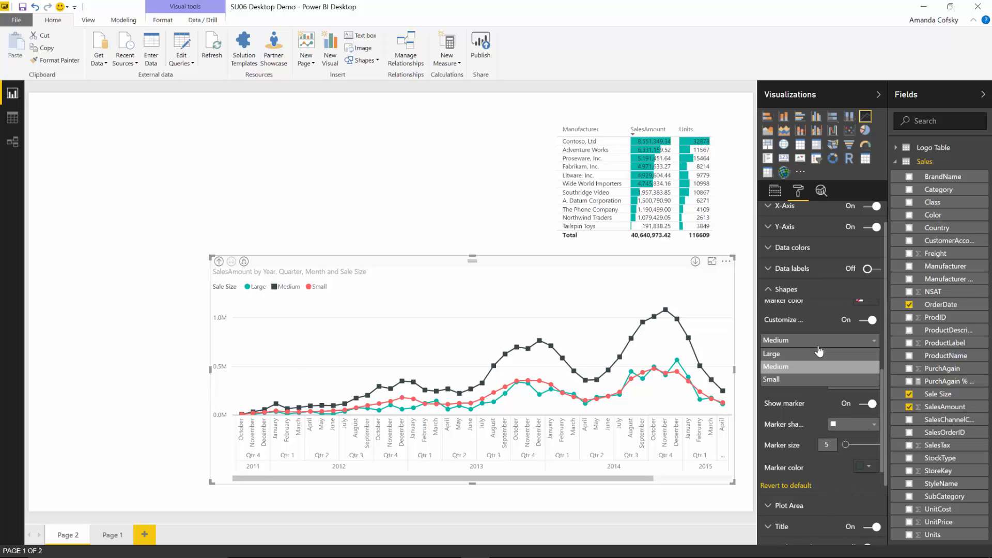
{"action": "left_click", "coordinate": [810, 379]}
{"action": "left_click", "coordinate": [843, 429]}
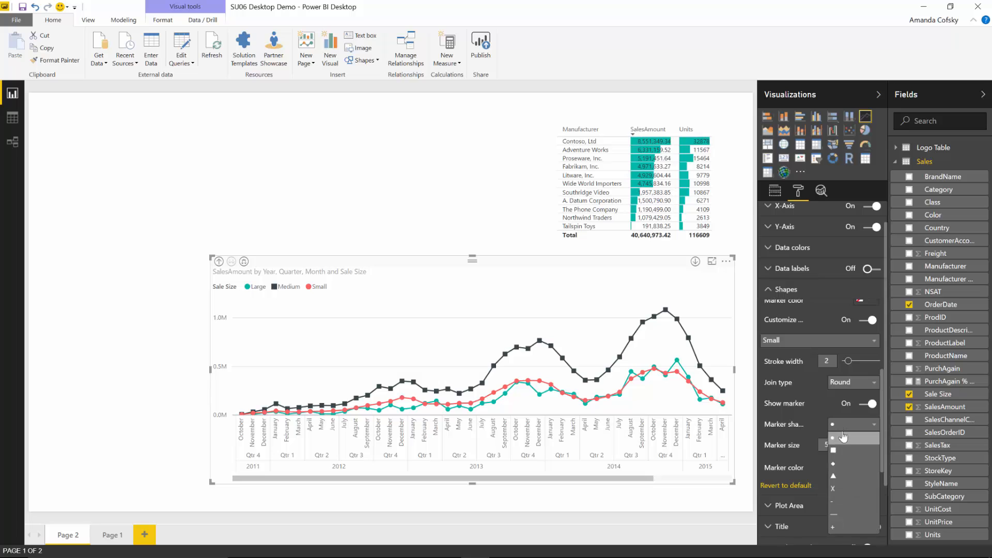
{"action": "left_click", "coordinate": [852, 478]}
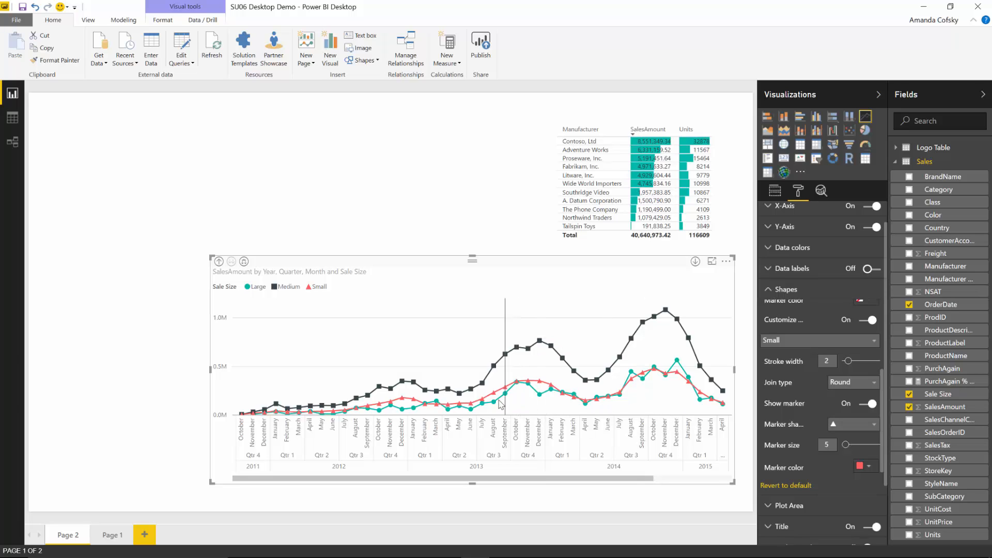
{"action": "mouse_move", "coordinate": [504, 406]}
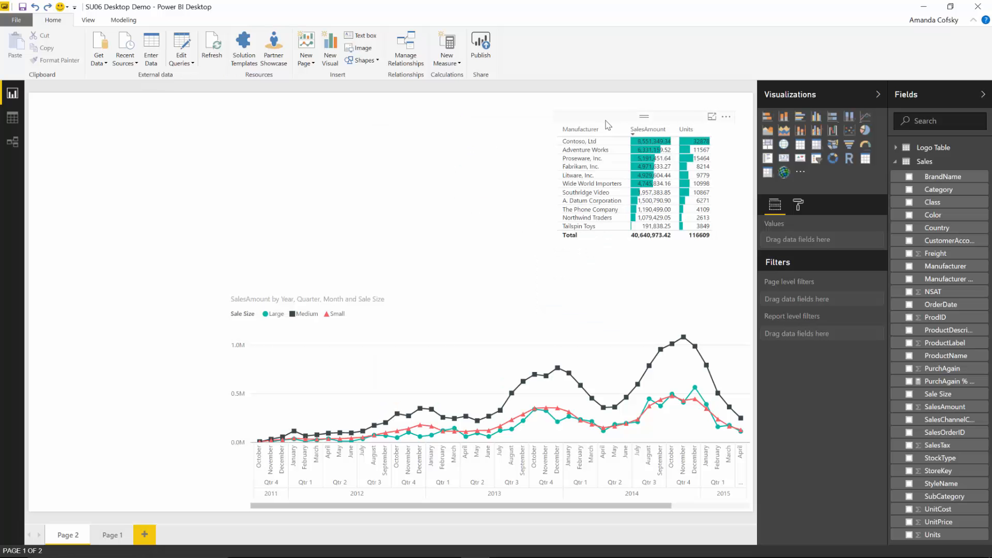
Step: Set the font family of the manufacturer table's column headers to Comic Sans MS and widen the table
{"action": "left_click", "coordinate": [608, 125]}
{"action": "left_click", "coordinate": [799, 206]}
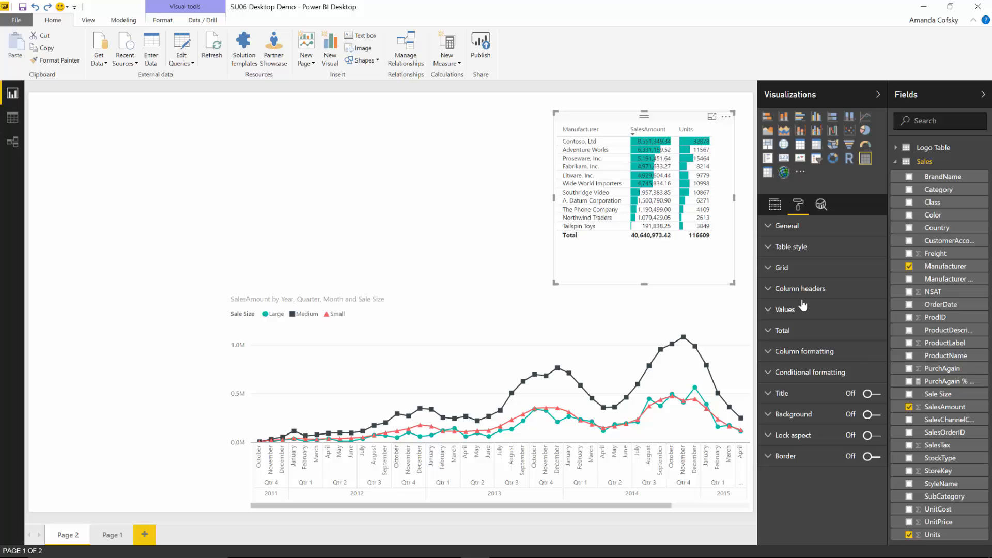
{"action": "left_click", "coordinate": [799, 289]}
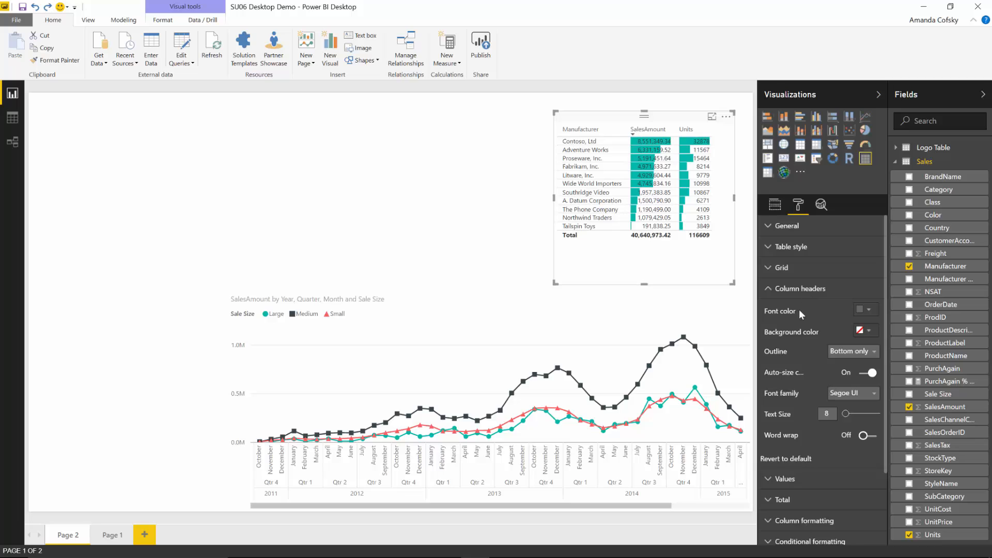
{"action": "left_click", "coordinate": [854, 396]}
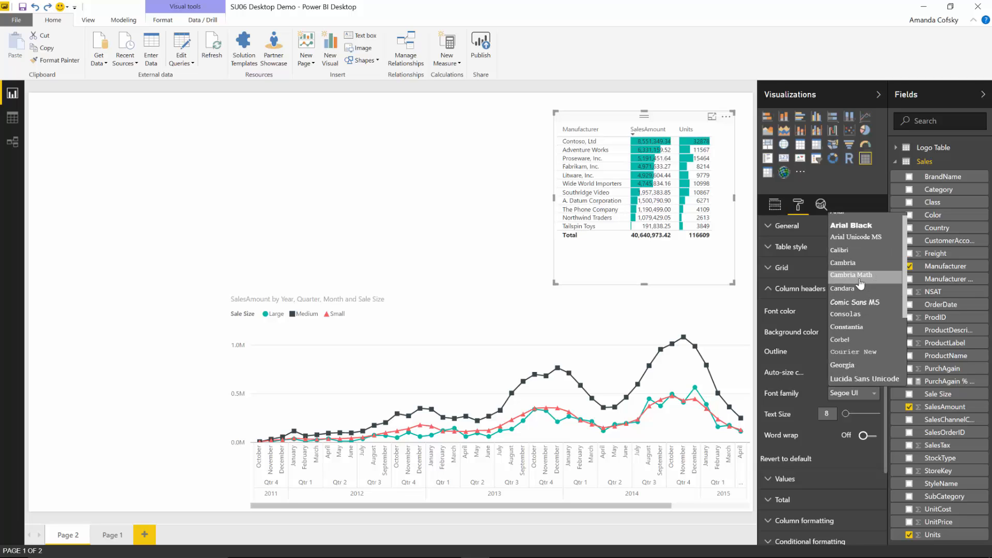
{"action": "left_click", "coordinate": [860, 301]}
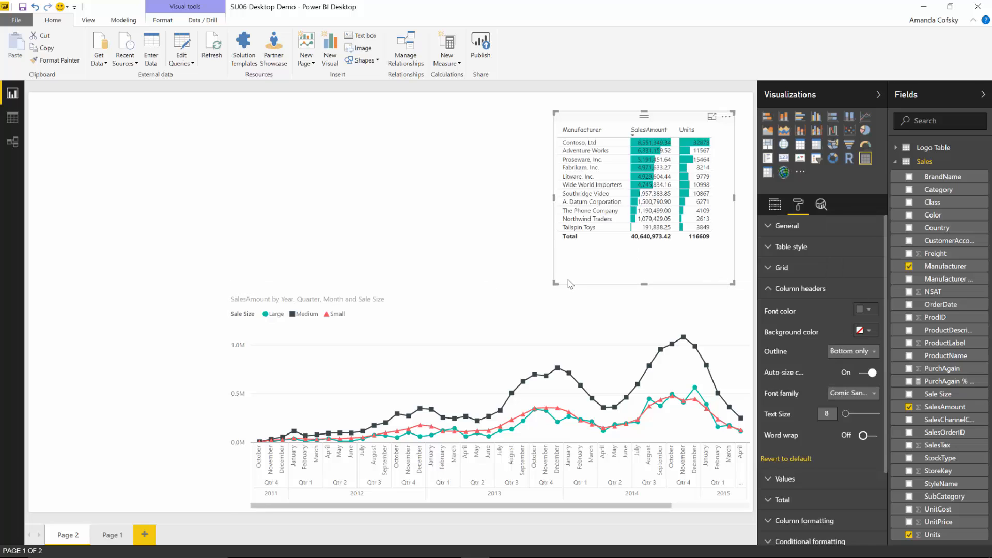
{"action": "left_click_drag", "start_coordinate": [556, 282], "coordinate": [528, 285]}
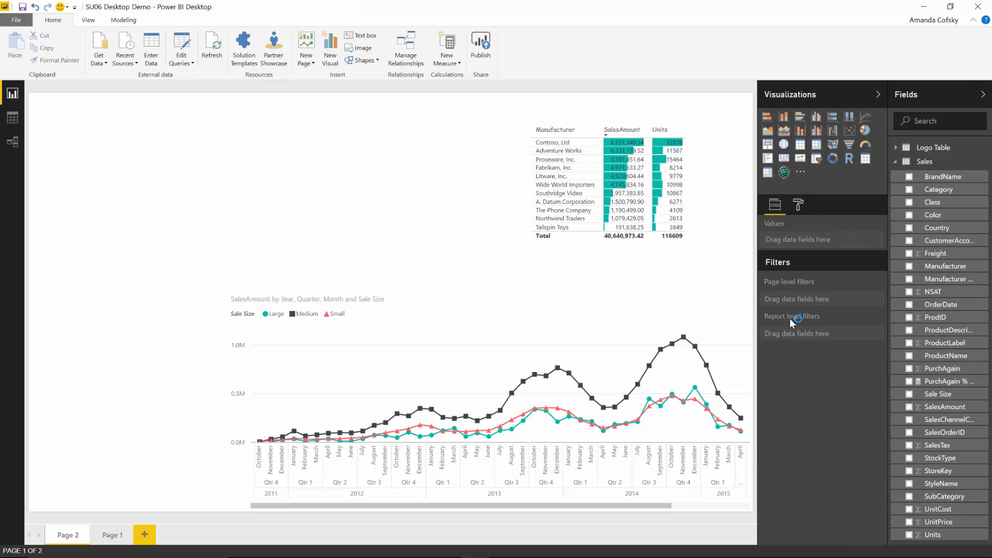
Step: Set the font family of the manufacturer table's values to Calibri and deselect the table
{"action": "left_click", "coordinate": [714, 195]}
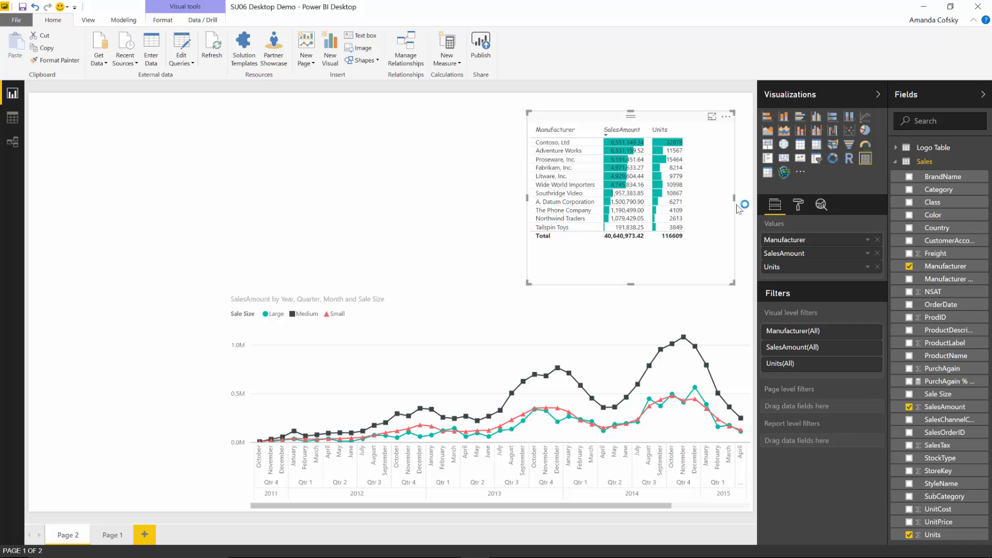
{"action": "left_click", "coordinate": [799, 206]}
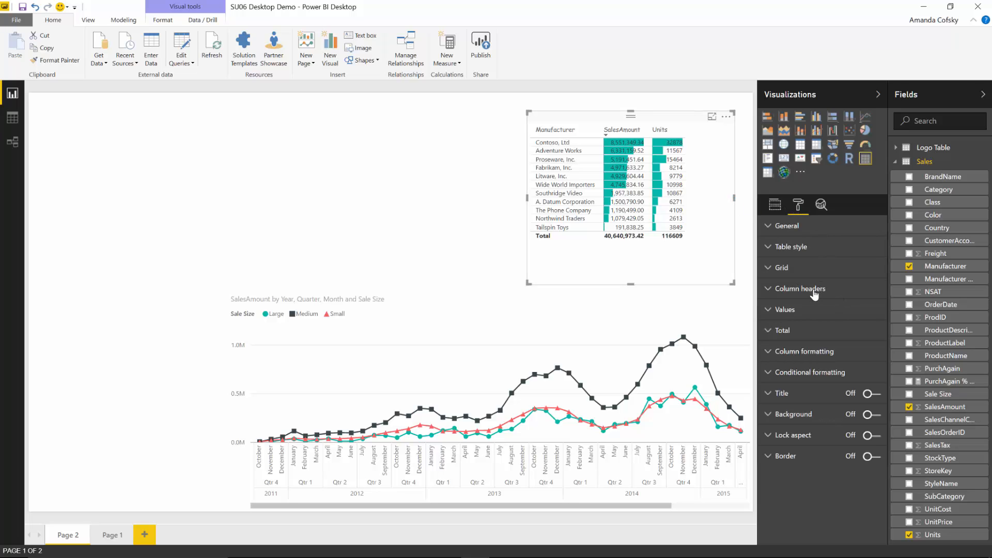
{"action": "left_click", "coordinate": [803, 314]}
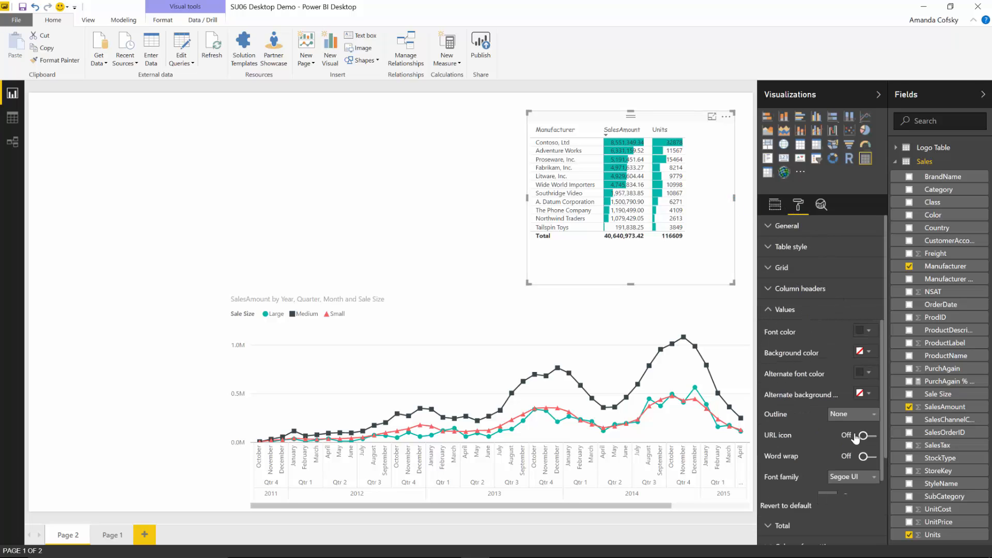
{"action": "left_click", "coordinate": [854, 477]}
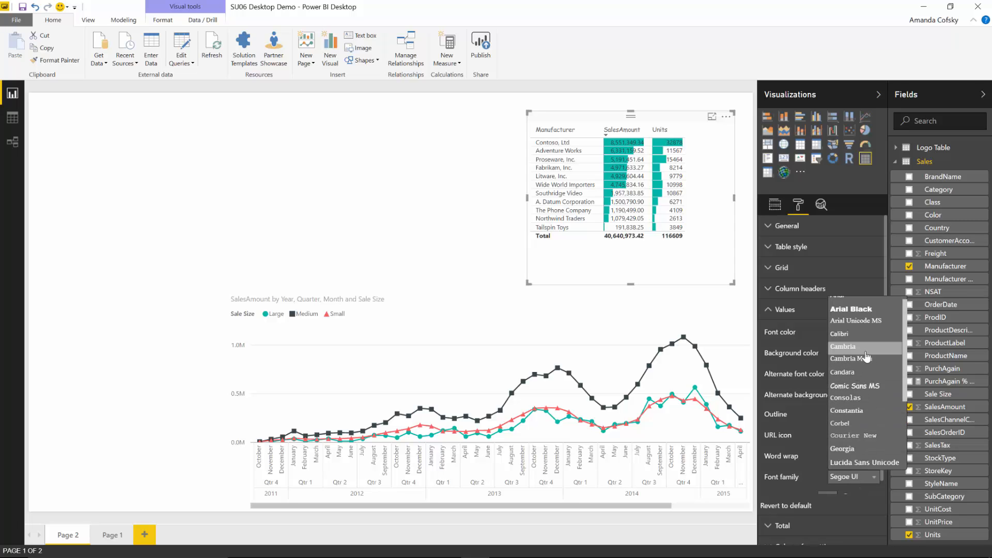
{"action": "scroll", "coordinate": [866, 356], "scroll_direction": "up", "scroll_amount": 1}
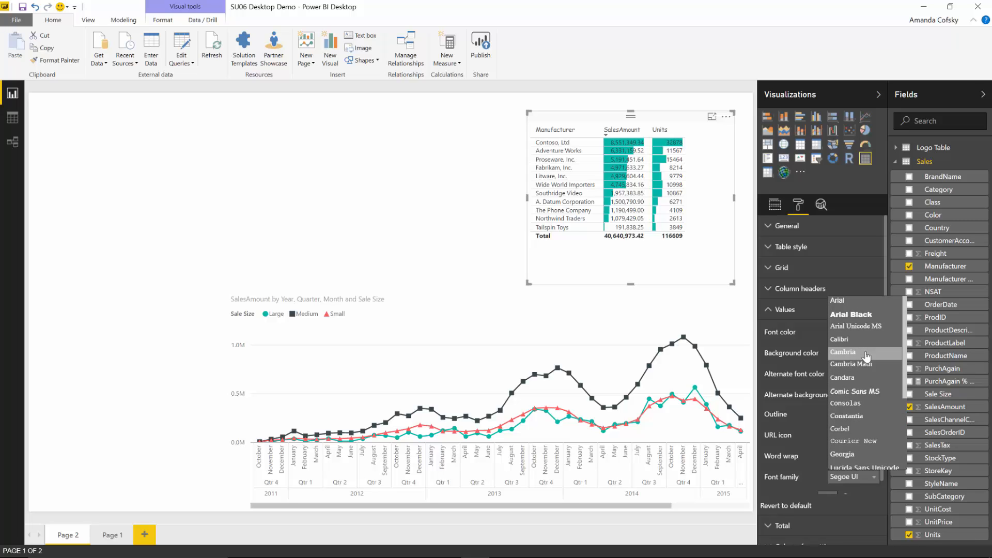
{"action": "left_click", "coordinate": [852, 340]}
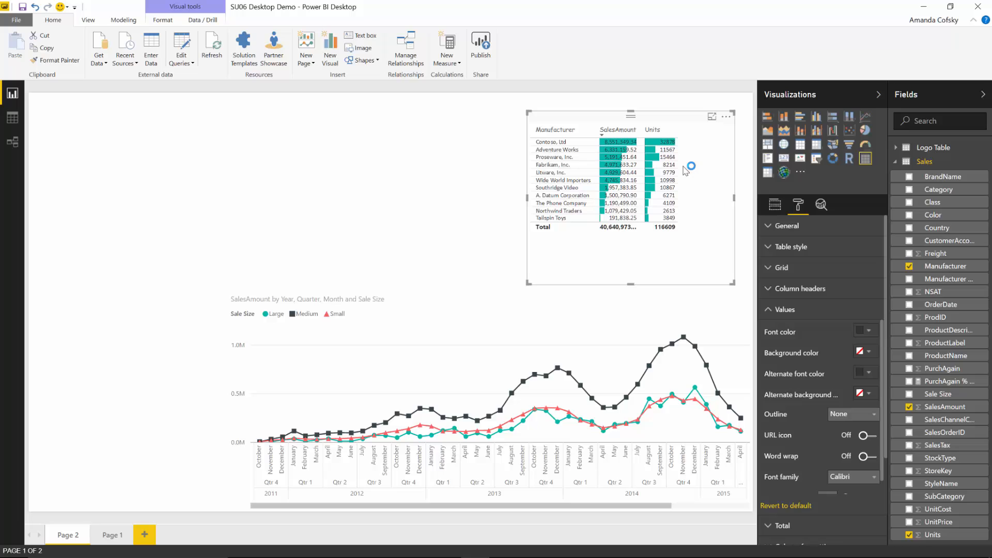
{"action": "left_click", "coordinate": [452, 193]}
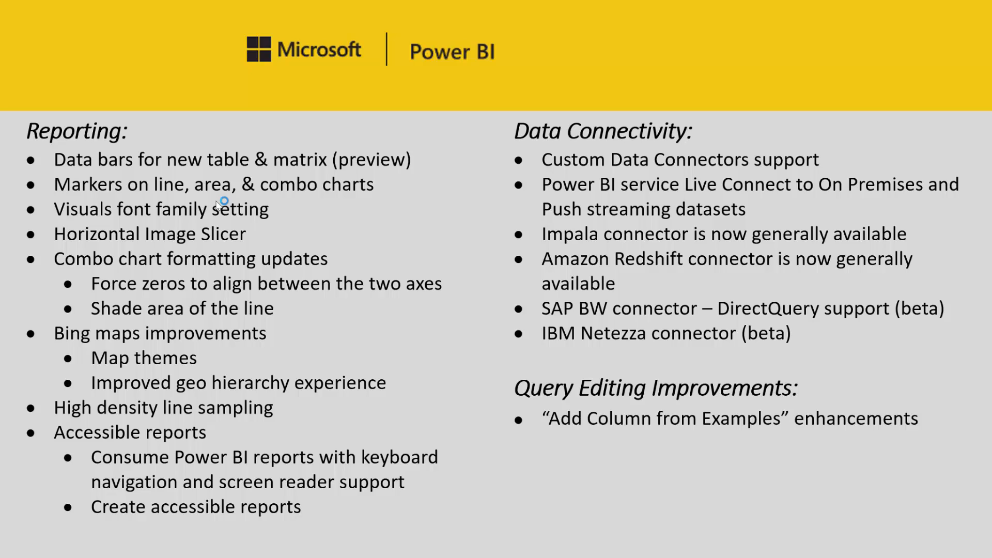
Step: Back in Power BI Desktop, add a slicer on the Logo field of Logo Table and resize it to about 176 wide by 400 tall
{"action": "key", "text": "alt+Tab"}
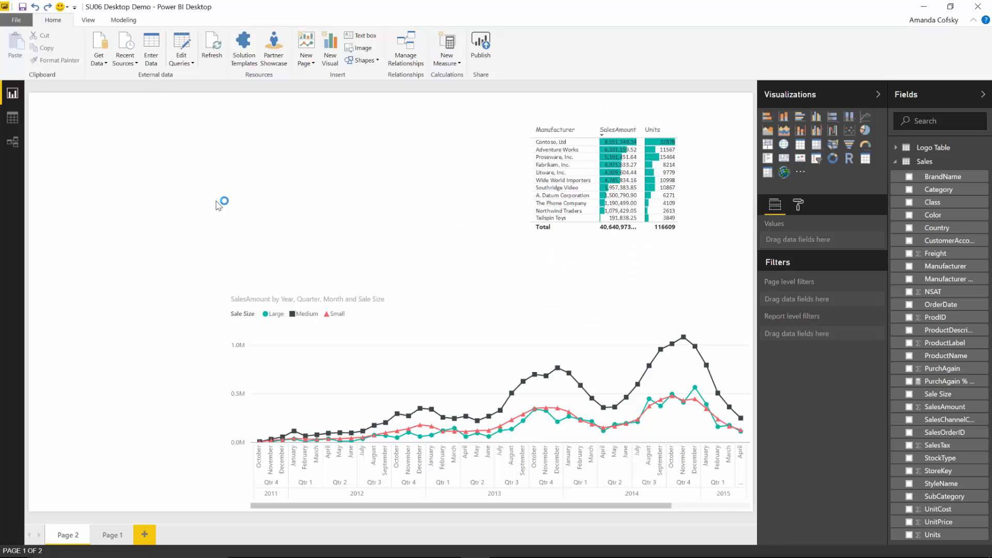
{"action": "left_click", "coordinate": [816, 160]}
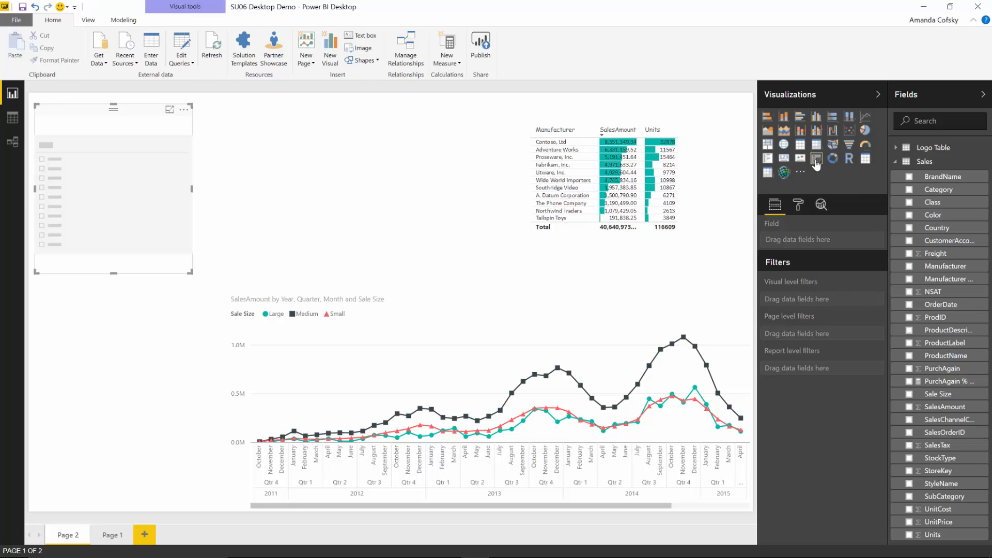
{"action": "left_click", "coordinate": [897, 148]}
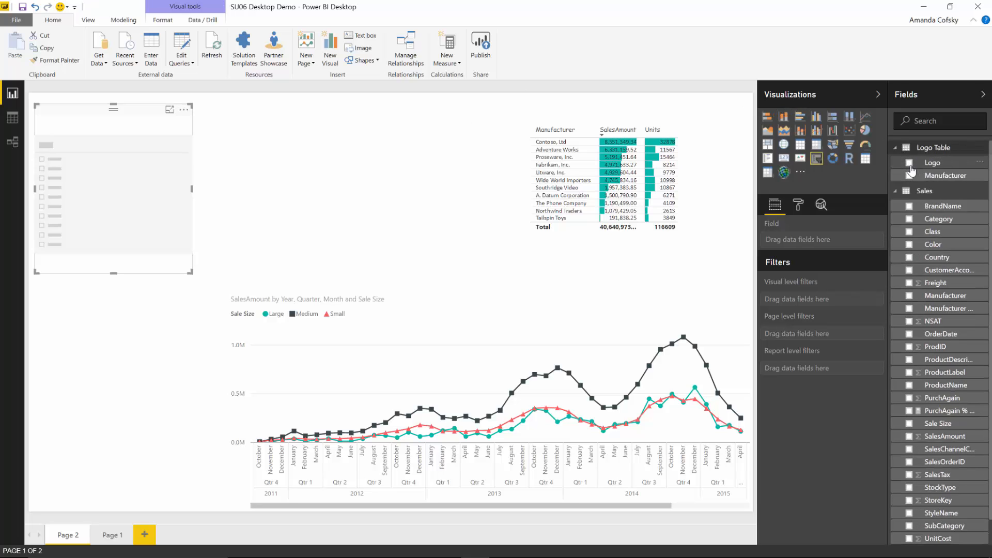
{"action": "left_click", "coordinate": [909, 163]}
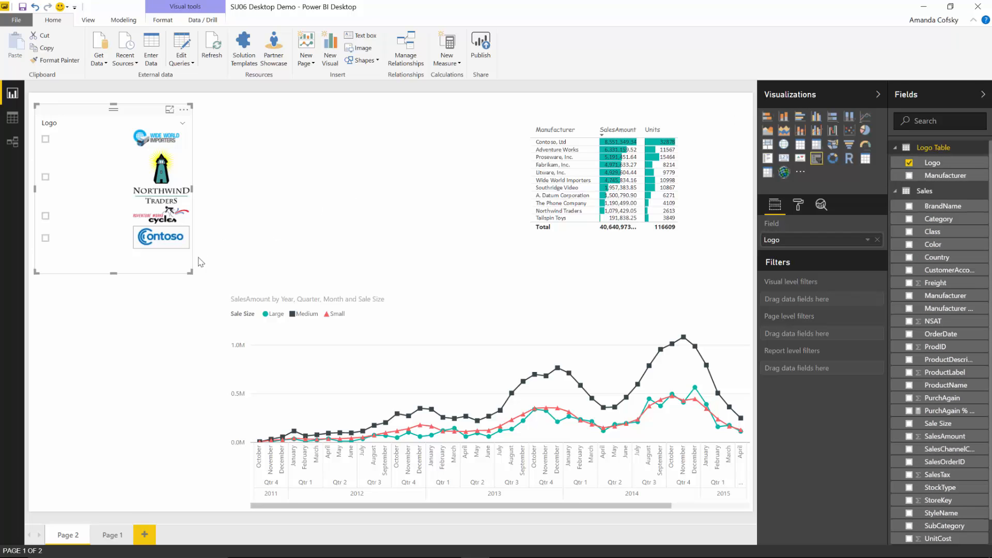
{"action": "left_click_drag", "start_coordinate": [191, 272], "coordinate": [139, 343]}
{"action": "left_click", "coordinate": [139, 345]}
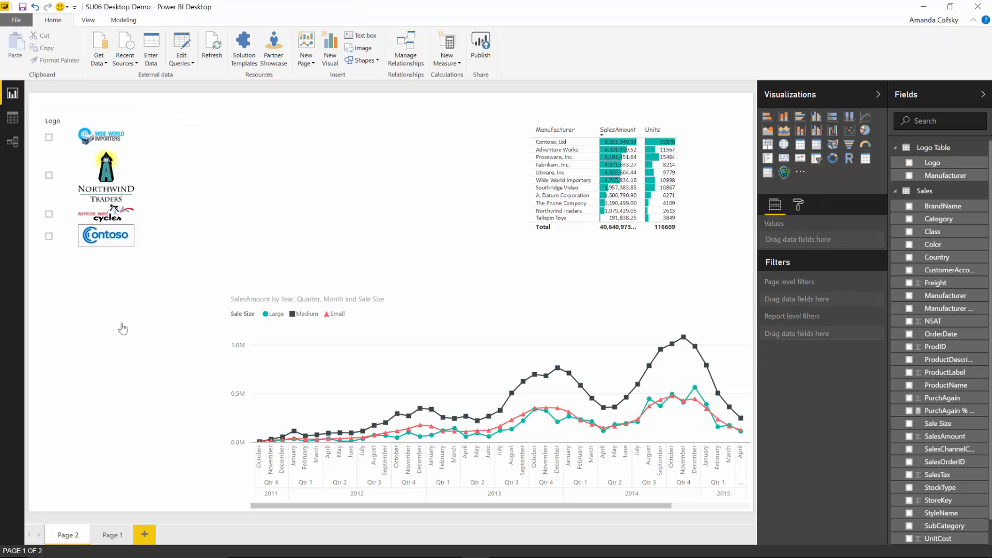
Step: Set the logo slicer's orientation to Horizontal
{"action": "left_click", "coordinate": [105, 303]}
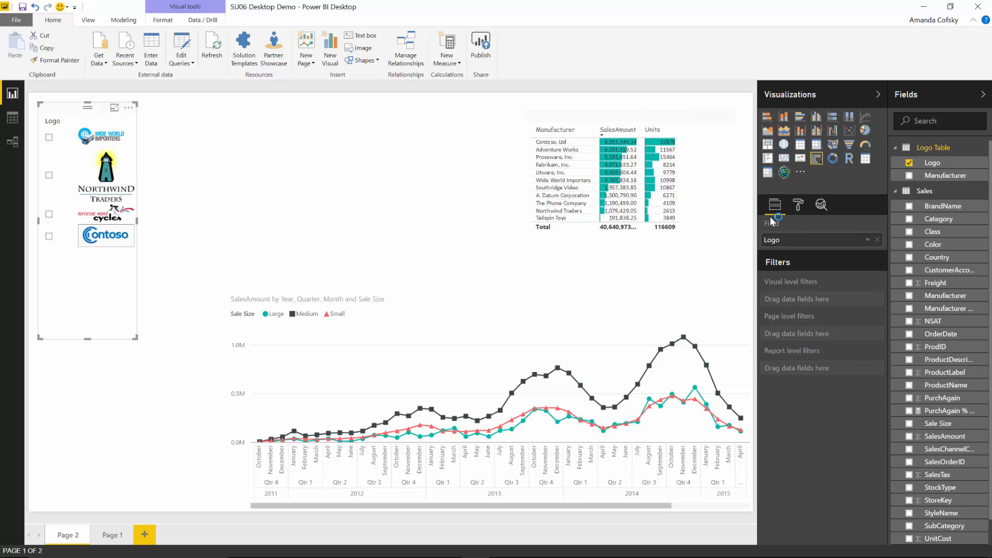
{"action": "left_click", "coordinate": [798, 206]}
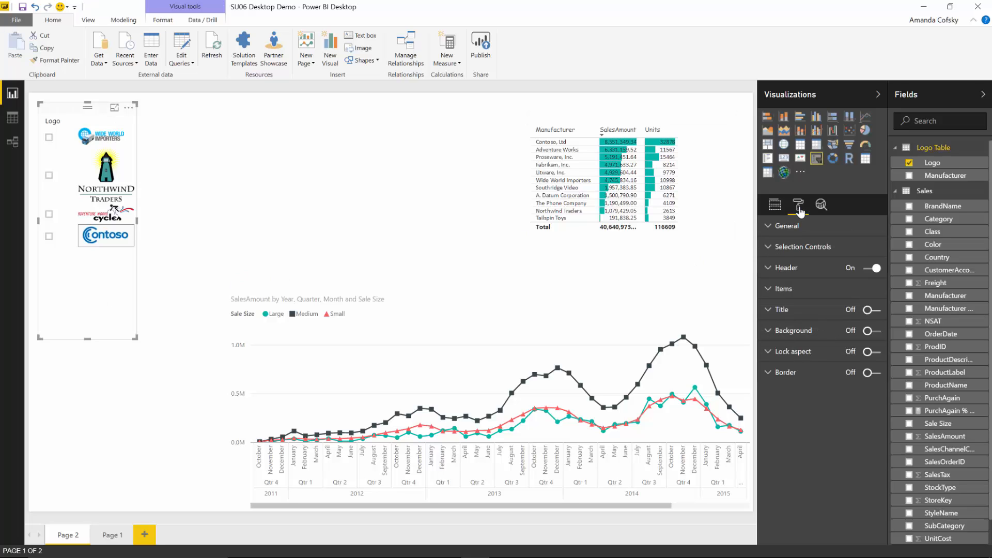
{"action": "left_click", "coordinate": [795, 234]}
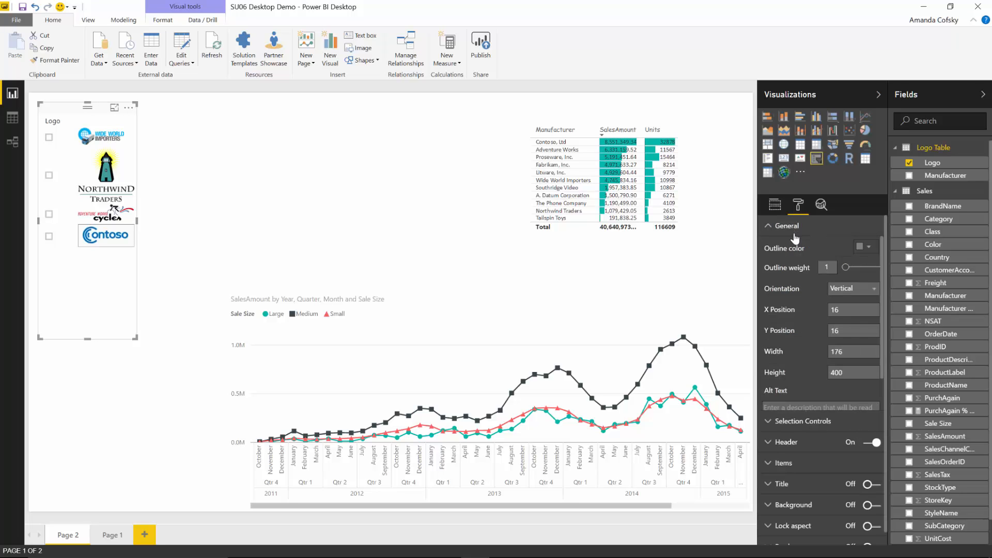
{"action": "left_click", "coordinate": [848, 288]}
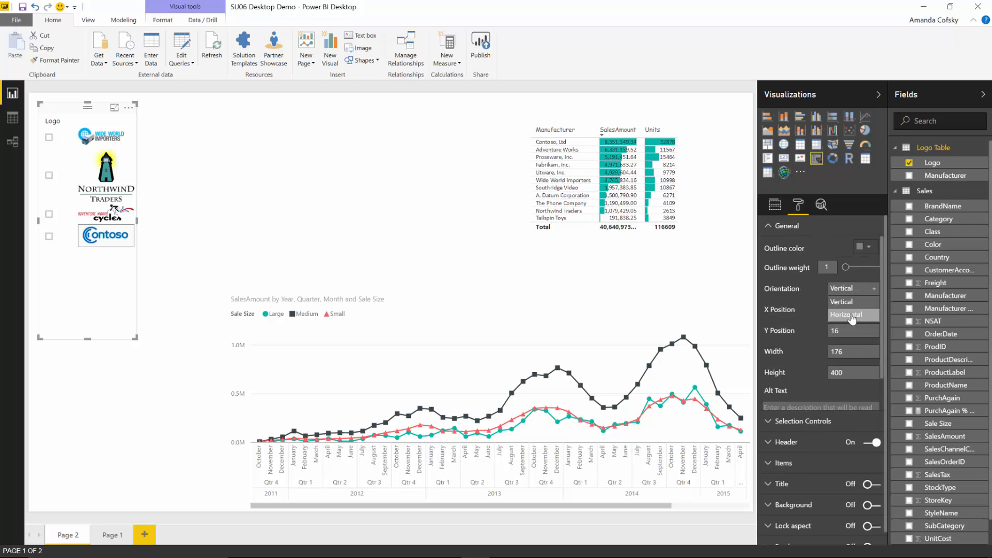
{"action": "left_click", "coordinate": [852, 315]}
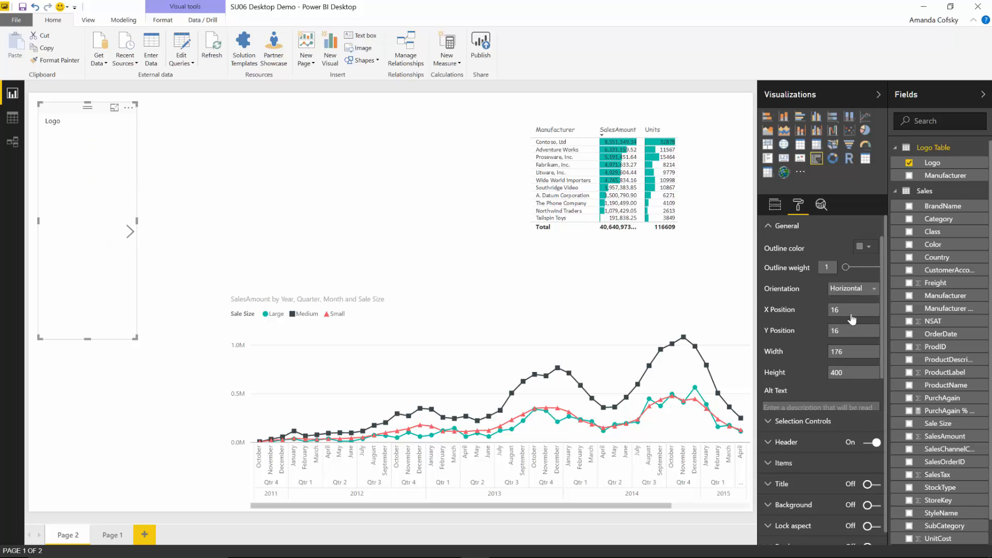
Step: Resize the logo slicer into a wide, short strip that fits its four logos in one row
{"action": "left_click_drag", "start_coordinate": [133, 339], "coordinate": [388, 196]}
{"action": "left_click", "coordinate": [390, 202]}
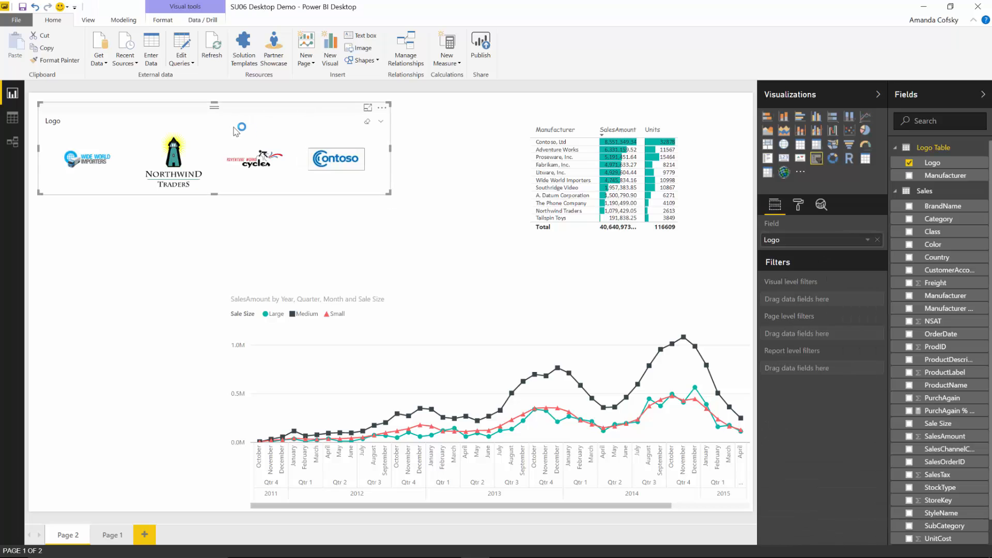
Step: Try filtering the report with the Contoso, Adventure Works, Northwind Traders and Wide World Importers logos in turn, clear the selection and deselect the slicer
{"action": "left_click", "coordinate": [319, 160]}
{"action": "left_click", "coordinate": [268, 161]}
{"action": "left_click", "coordinate": [189, 173]}
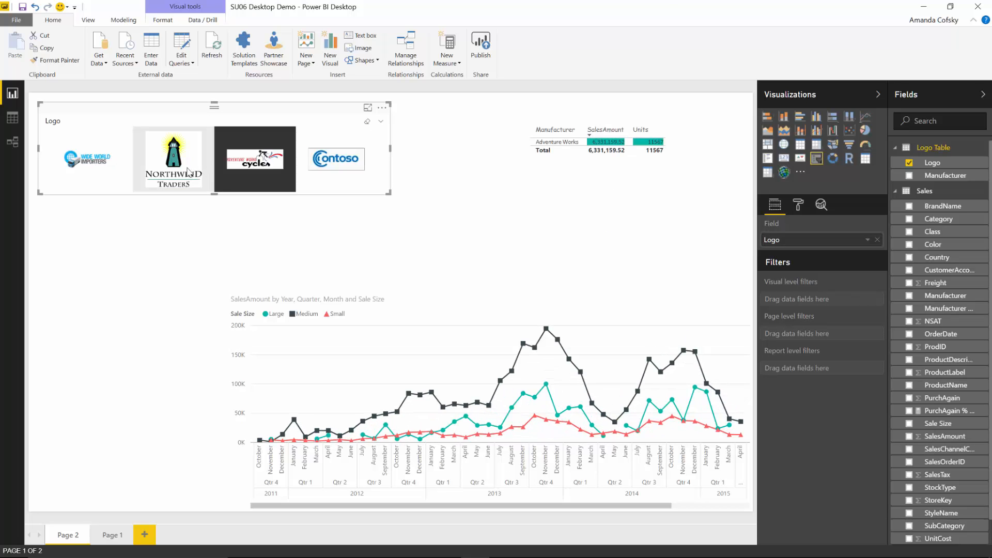
{"action": "left_click", "coordinate": [95, 163]}
{"action": "left_click", "coordinate": [95, 166]}
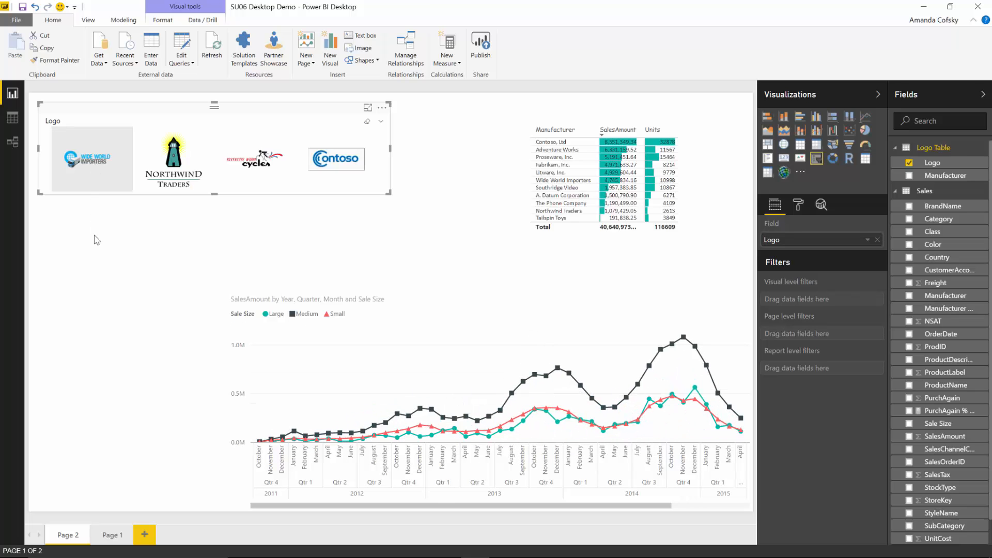
{"action": "left_click", "coordinate": [94, 237]}
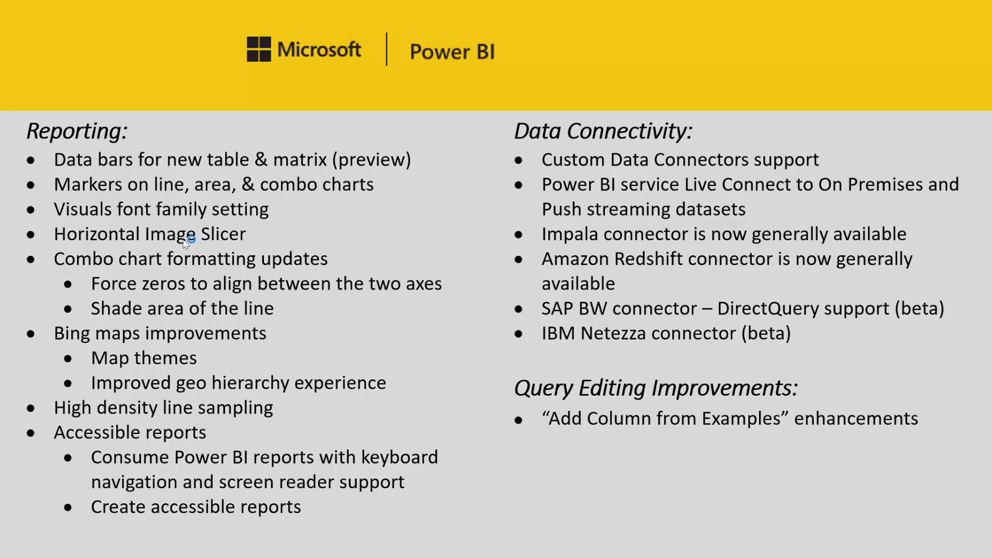
Step: Back in Power BI Desktop, add a line and clustered column chart, place it in the page's lower-left corner and enlarge it beside the line chart
{"action": "key", "text": "alt+Tab"}
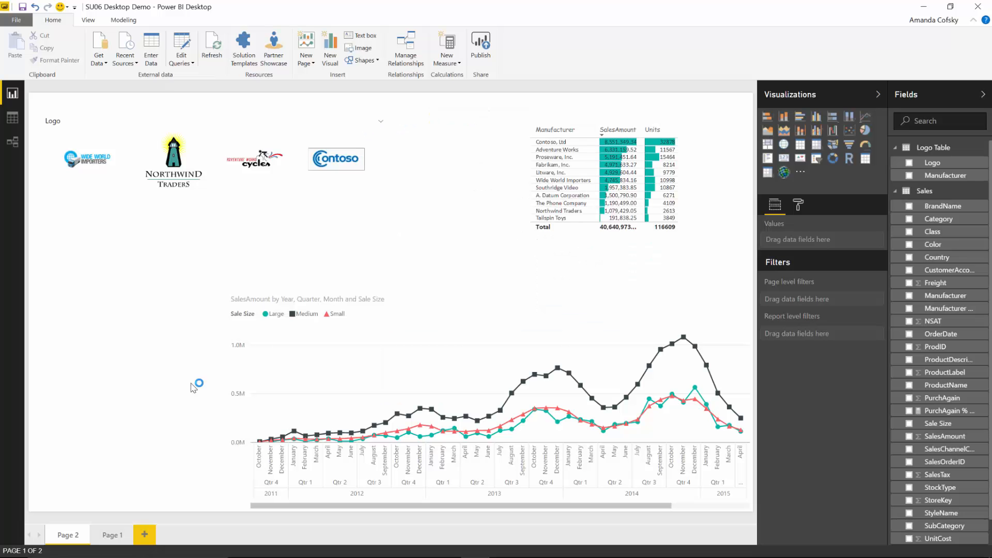
{"action": "left_click", "coordinate": [815, 135]}
{"action": "left_click_drag", "start_coordinate": [117, 213], "coordinate": [66, 349]}
{"action": "key", "text": "ctrl"}
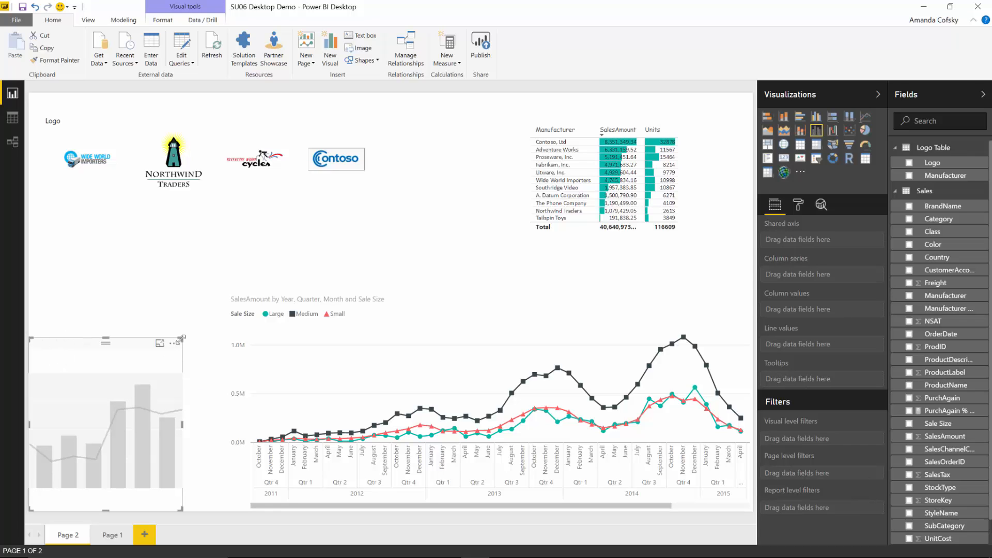
{"action": "left_click_drag", "start_coordinate": [184, 335], "coordinate": [218, 292]}
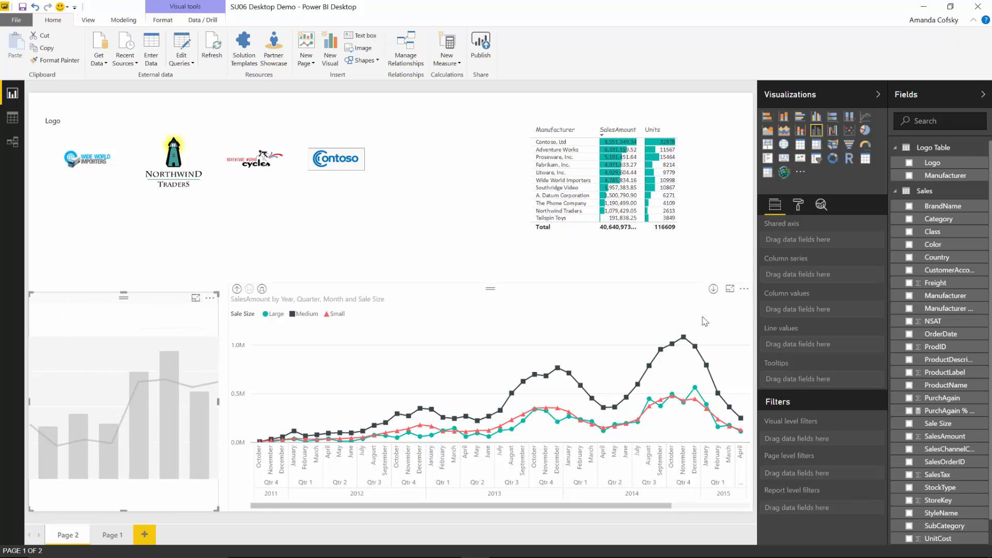
Step: Assign Category to the combo chart's shared axis, NSAT and PurchAgain to its column values, and PurchAgain % difference from NSAT to its line values
{"action": "left_click_drag", "start_coordinate": [974, 219], "coordinate": [862, 248]}
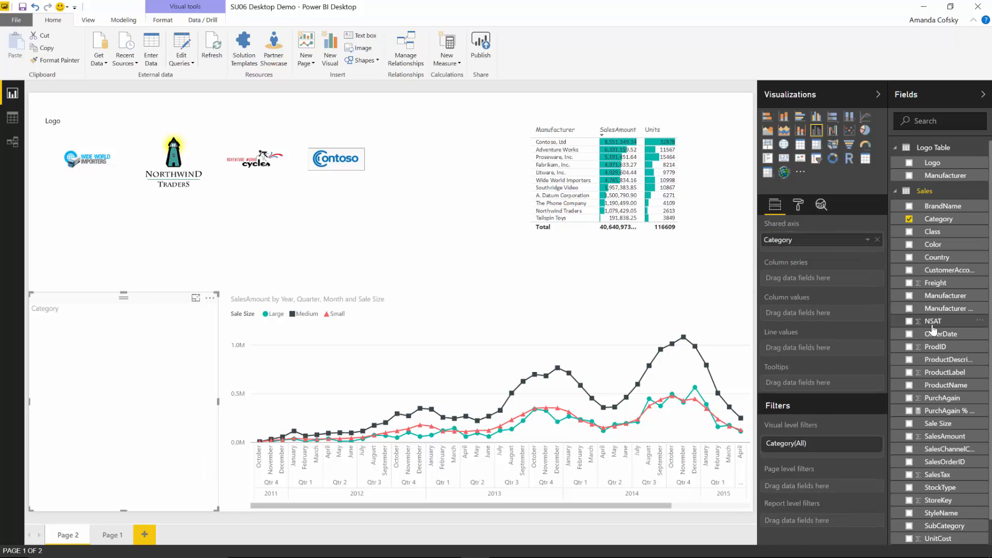
{"action": "left_click_drag", "start_coordinate": [919, 325], "coordinate": [860, 323]}
{"action": "left_click_drag", "start_coordinate": [945, 399], "coordinate": [852, 322]}
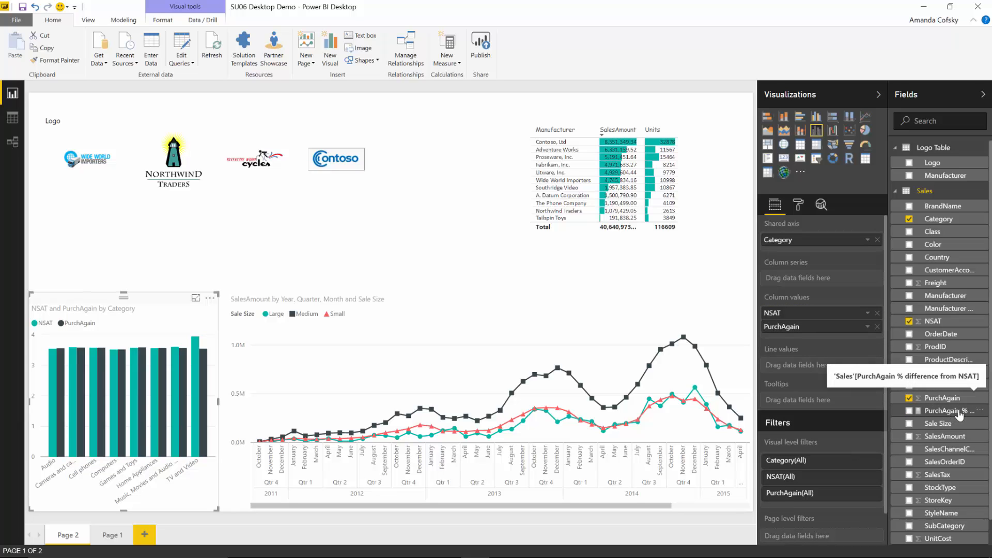
{"action": "left_click_drag", "start_coordinate": [960, 413], "coordinate": [848, 371]}
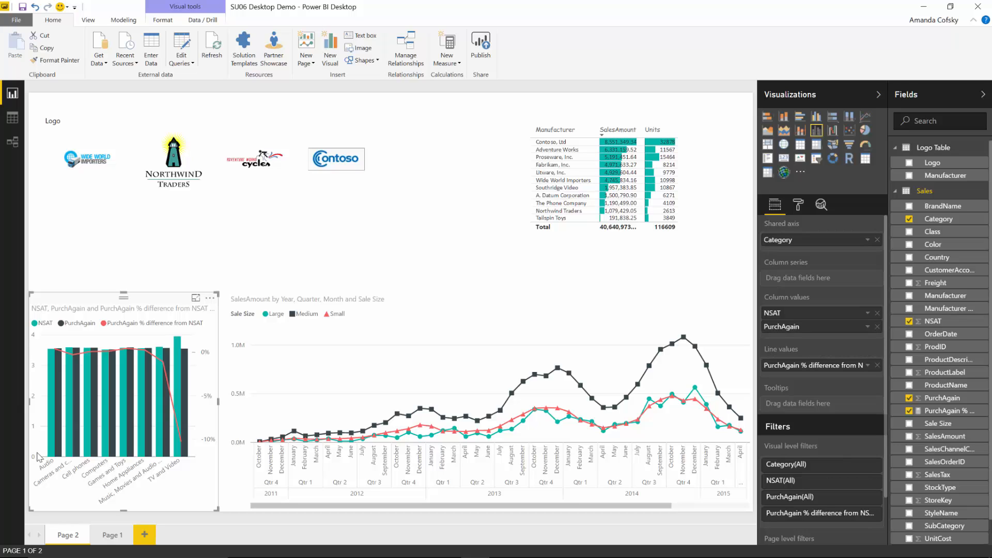
Step: Turn on Align zeros in the combo chart's Y-axis formatting
{"action": "left_click", "coordinate": [799, 206]}
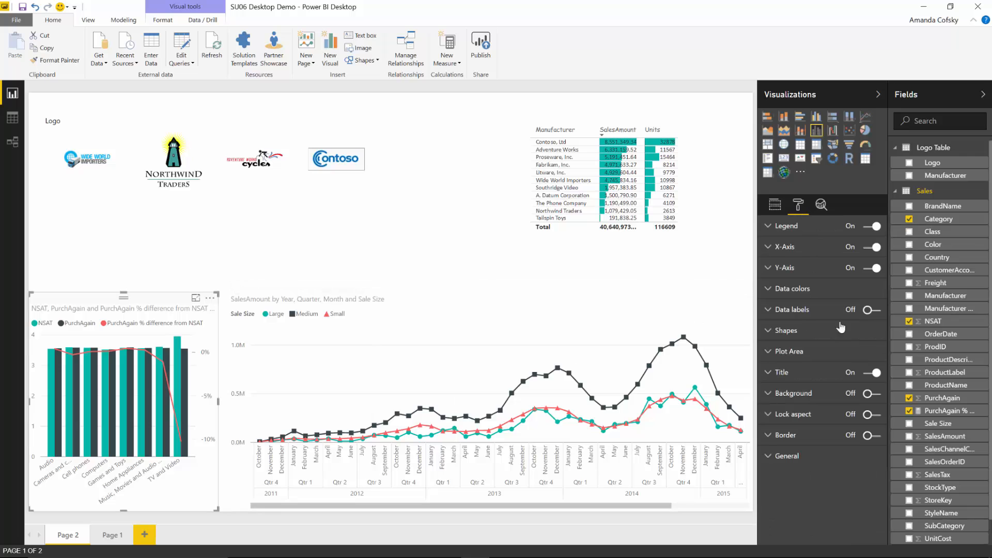
{"action": "left_click", "coordinate": [796, 268]}
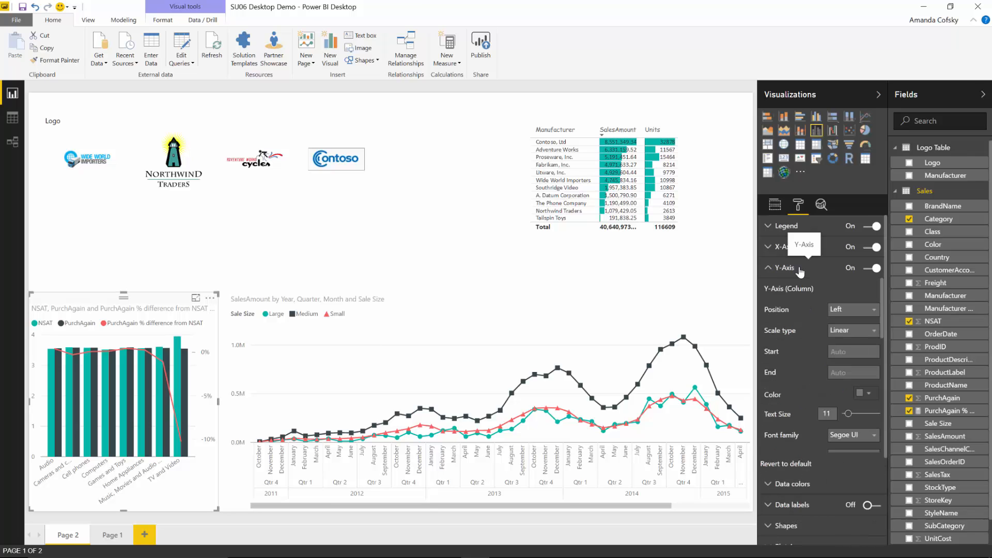
{"action": "scroll", "coordinate": [819, 373], "scroll_direction": "down", "scroll_amount": 4}
{"action": "scroll", "coordinate": [819, 373], "scroll_direction": "down", "scroll_amount": 1}
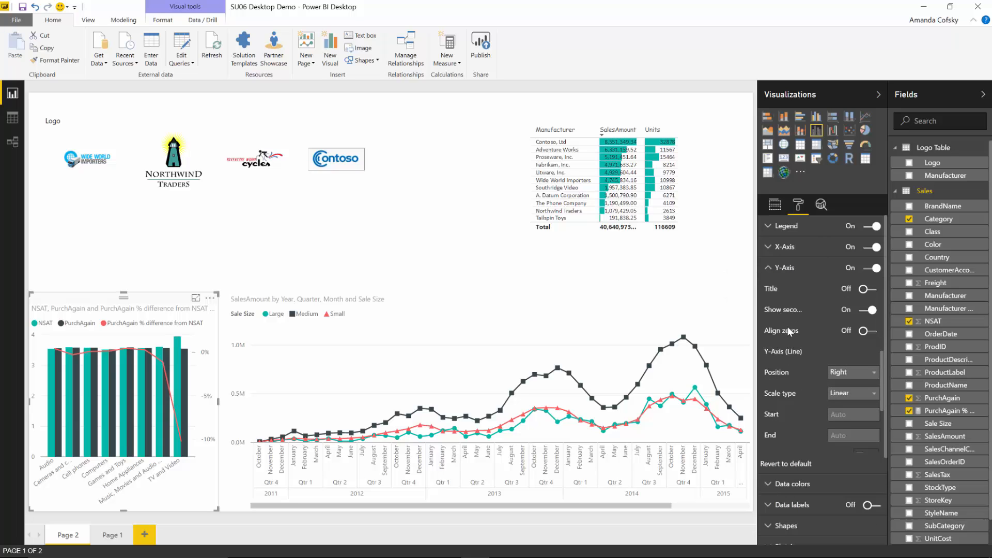
{"action": "mouse_move", "coordinate": [789, 331]}
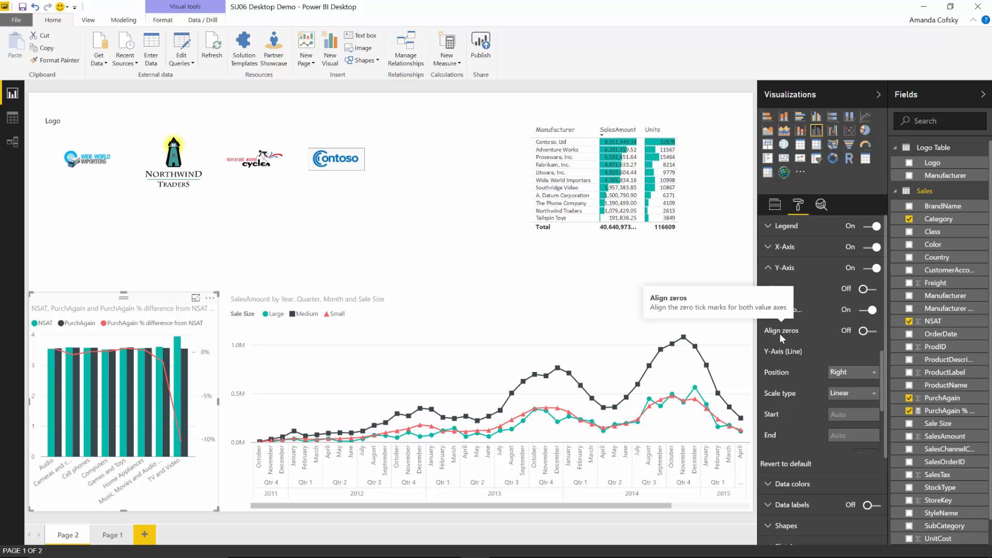
{"action": "left_click", "coordinate": [866, 333]}
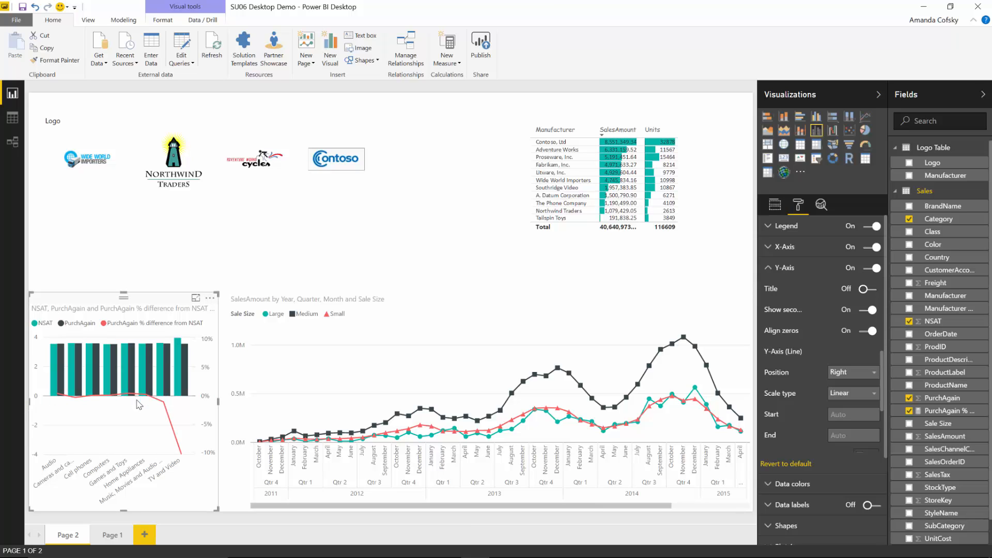
{"action": "left_click", "coordinate": [785, 268]}
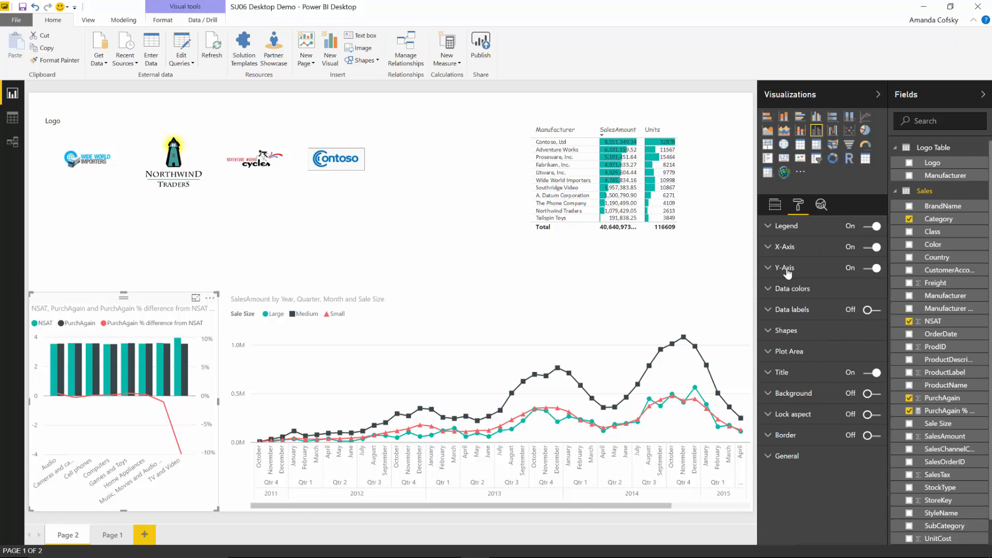
Step: Turn on Shade area in the combo chart's shape formatting and switch to the feature list slide
{"action": "left_click", "coordinate": [786, 331]}
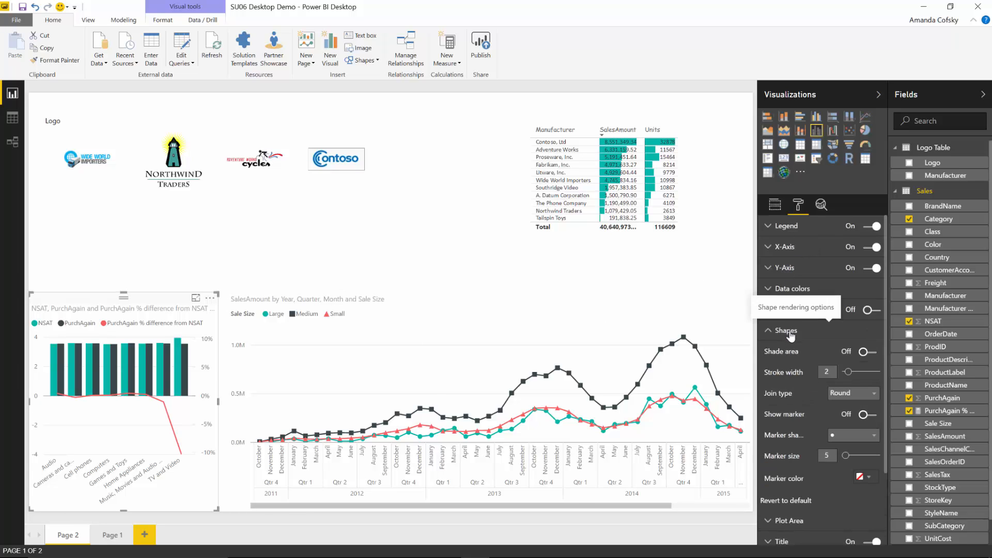
{"action": "left_click", "coordinate": [863, 353]}
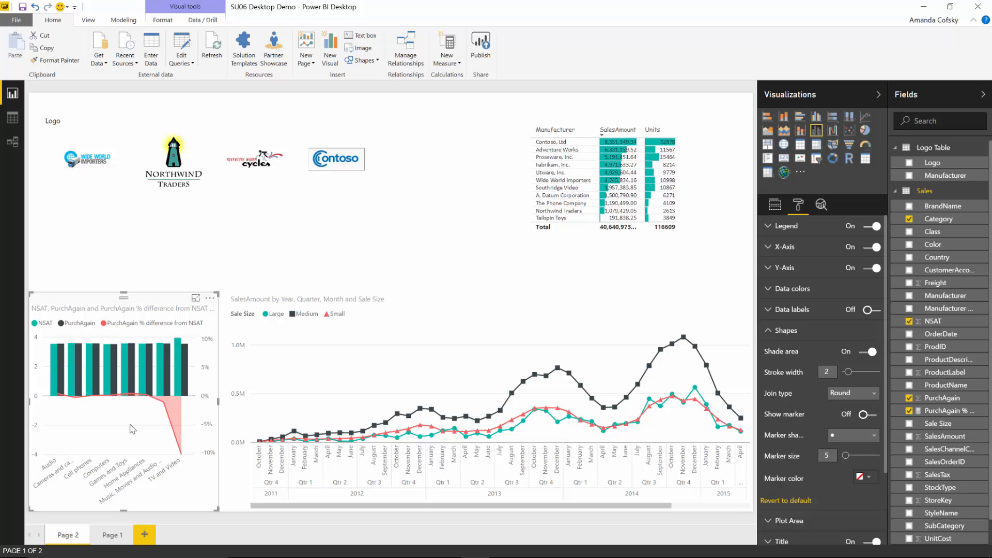
{"action": "key", "text": "alt+Tab"}
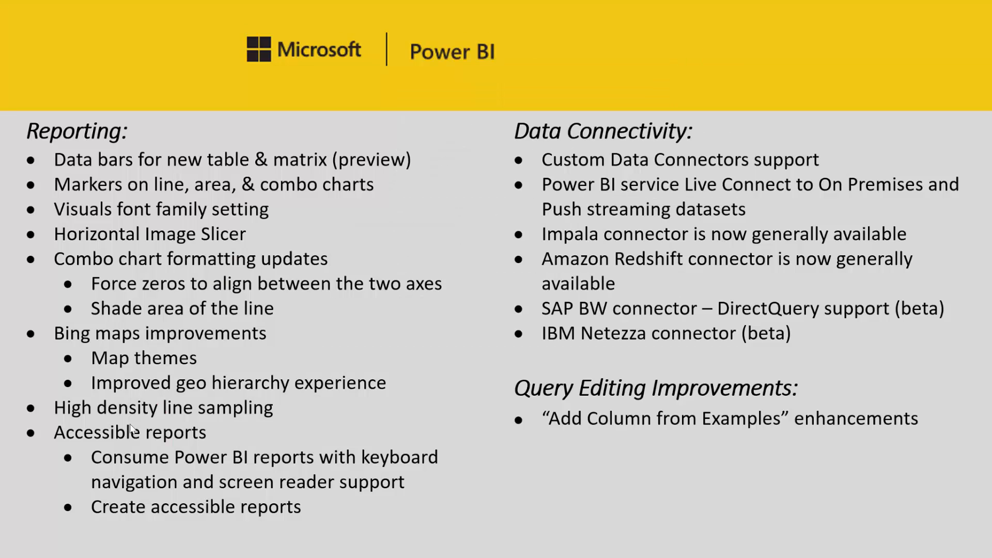
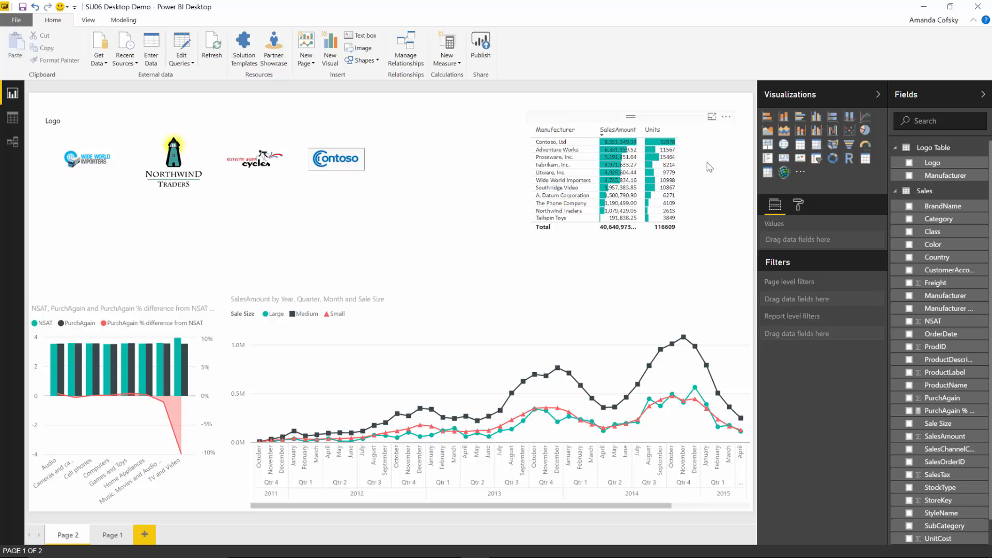
Step: Add a map visual between the logo slicer and manufacturer table, moving the table to the page's upper-right corner and narrowing it to make room
{"action": "left_click", "coordinate": [784, 145]}
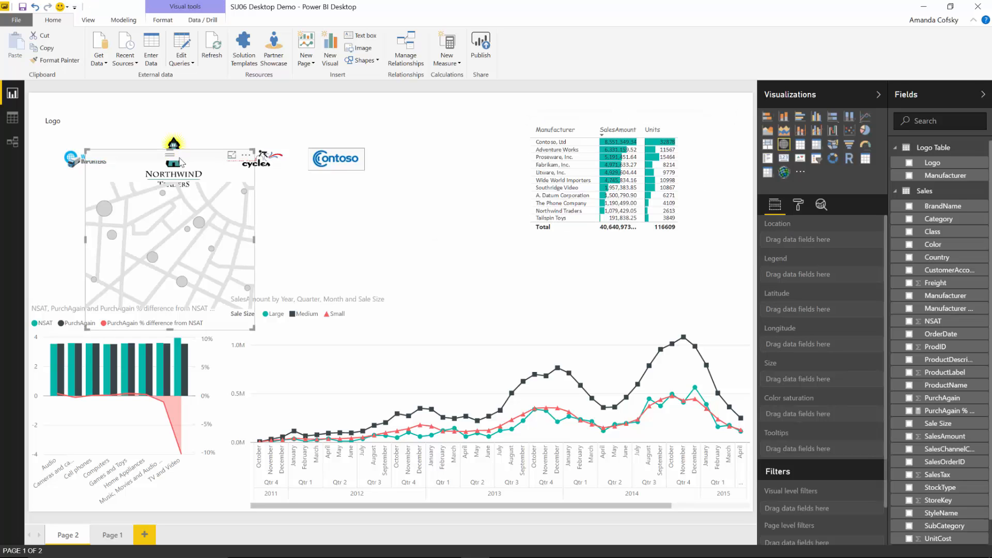
{"action": "left_click_drag", "start_coordinate": [180, 155], "coordinate": [469, 110]}
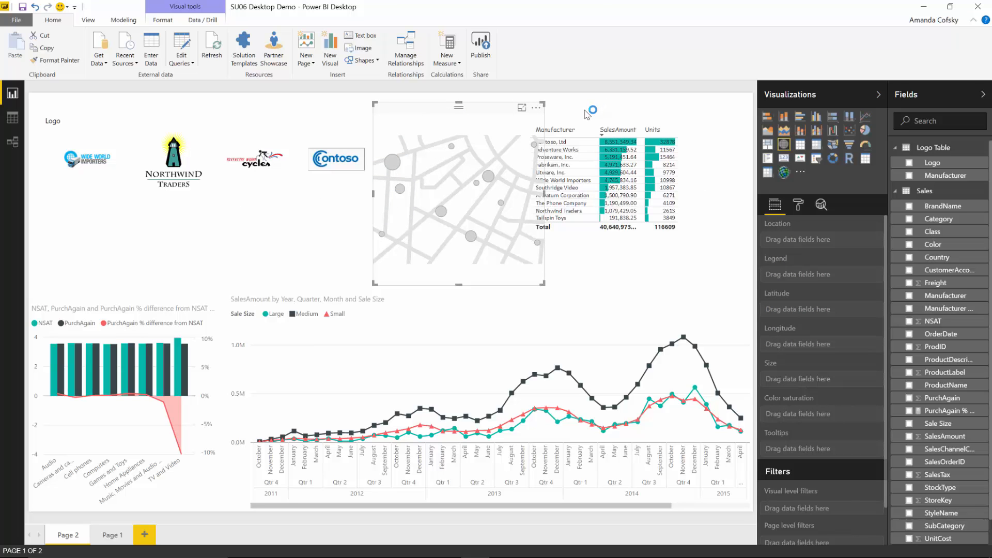
{"action": "left_click_drag", "start_coordinate": [581, 121], "coordinate": [617, 111]}
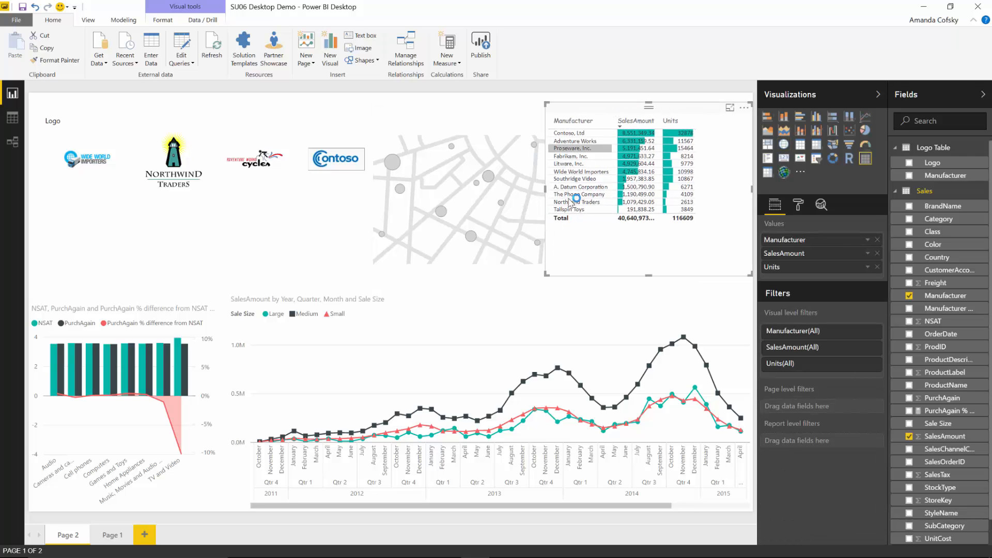
{"action": "left_click_drag", "start_coordinate": [546, 284], "coordinate": [592, 257]}
{"action": "left_click", "coordinate": [504, 185]}
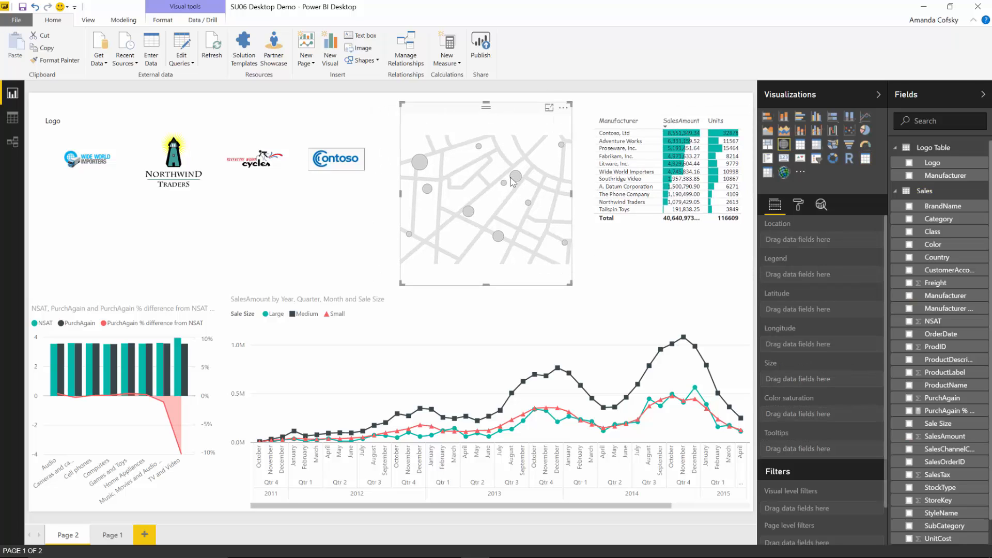
Step: Plot SalesAmount as bubble size by Country on the map, widen the map and shift it against the manufacturer table
{"action": "left_click", "coordinate": [909, 258]}
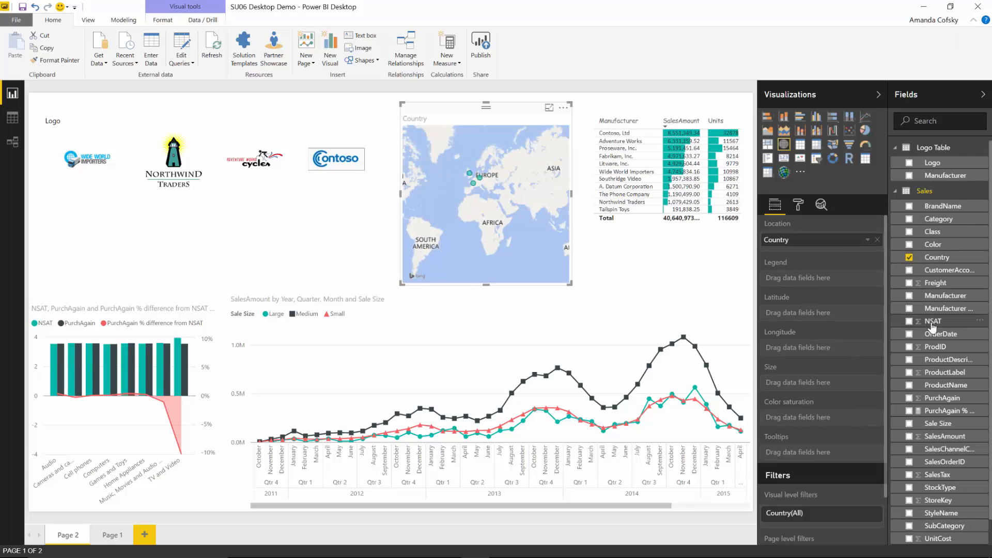
{"action": "left_click", "coordinate": [913, 439]}
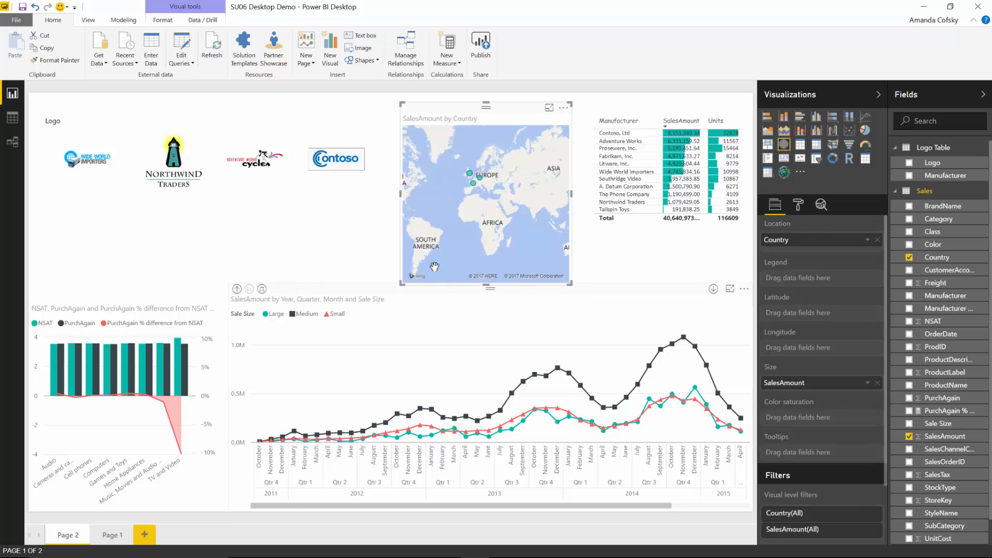
{"action": "left_click_drag", "start_coordinate": [400, 282], "coordinate": [333, 279]}
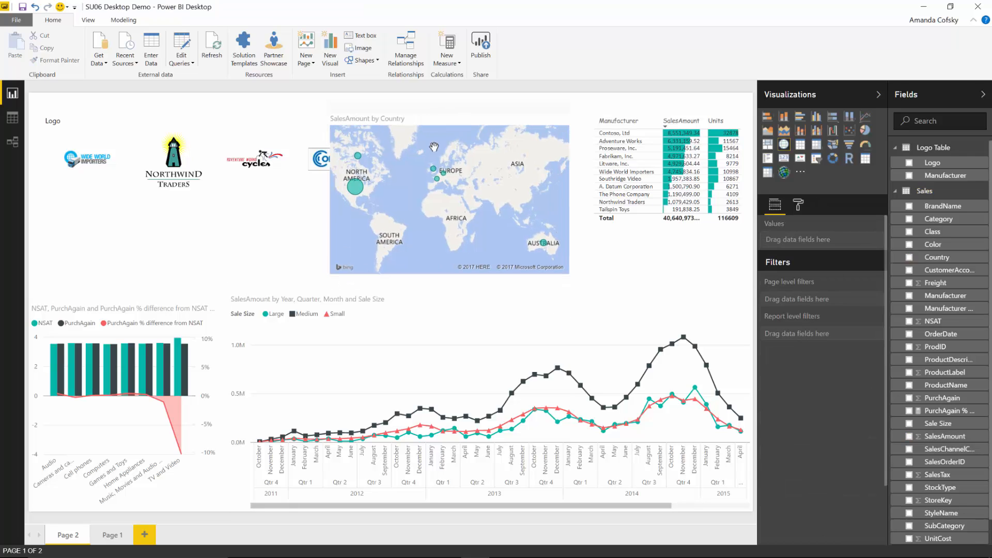
{"action": "left_click_drag", "start_coordinate": [434, 121], "coordinate": [460, 121]}
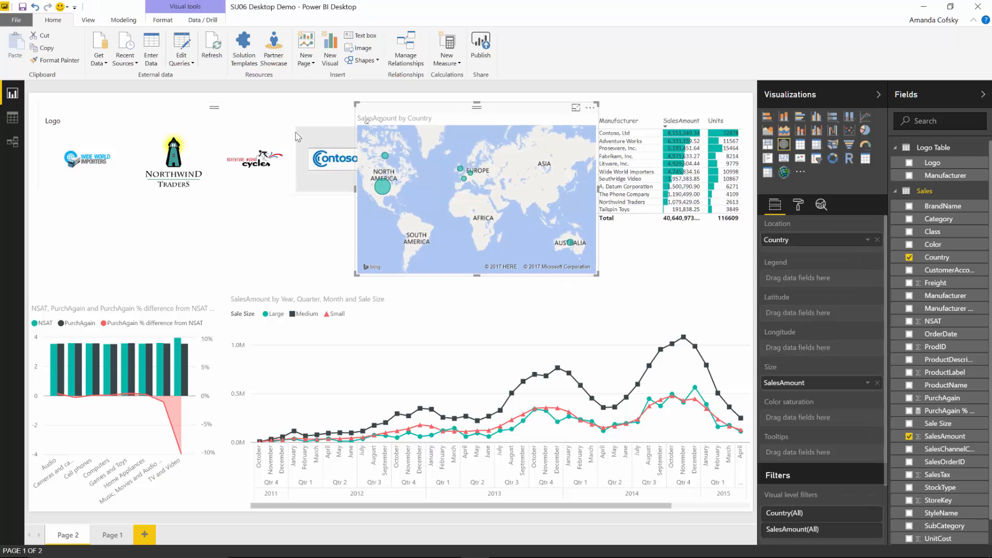
Step: Move the logo slicer into the page's upper-left corner, narrow it to clear the map and nudge the map slightly left
{"action": "left_click", "coordinate": [282, 113]}
{"action": "left_click_drag", "start_coordinate": [282, 113], "coordinate": [268, 103]}
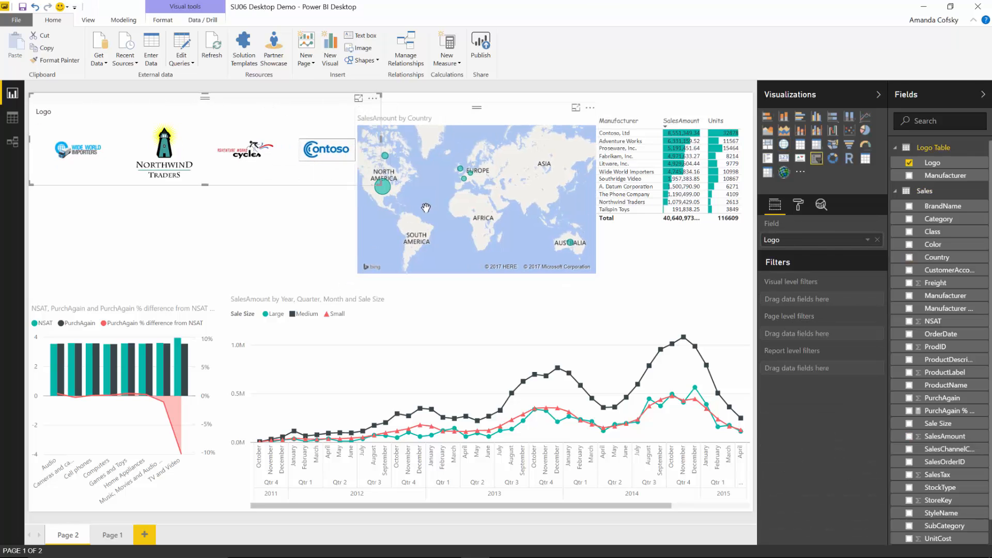
{"action": "left_click_drag", "start_coordinate": [382, 185], "coordinate": [355, 186]}
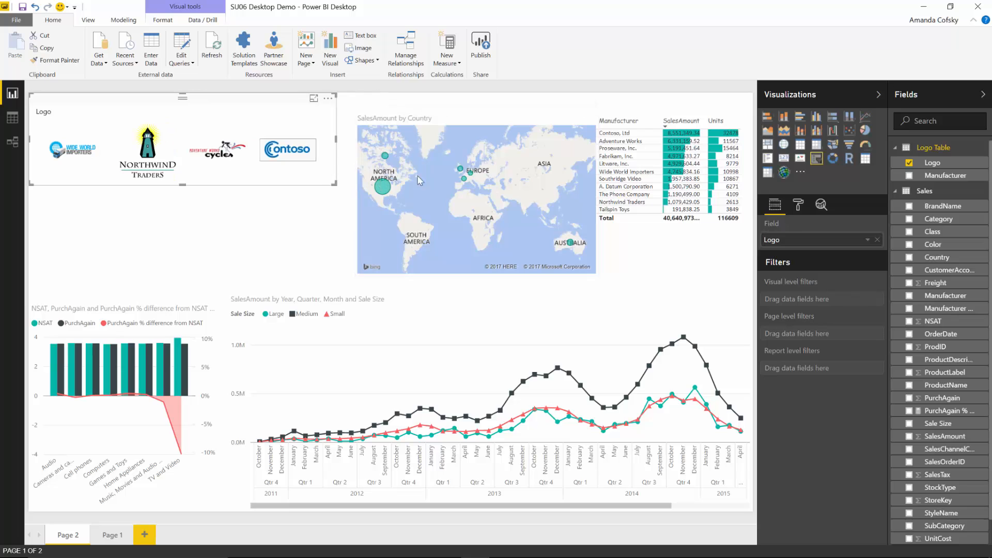
{"action": "left_click", "coordinate": [420, 114]}
{"action": "left_click_drag", "start_coordinate": [420, 113], "coordinate": [411, 113]}
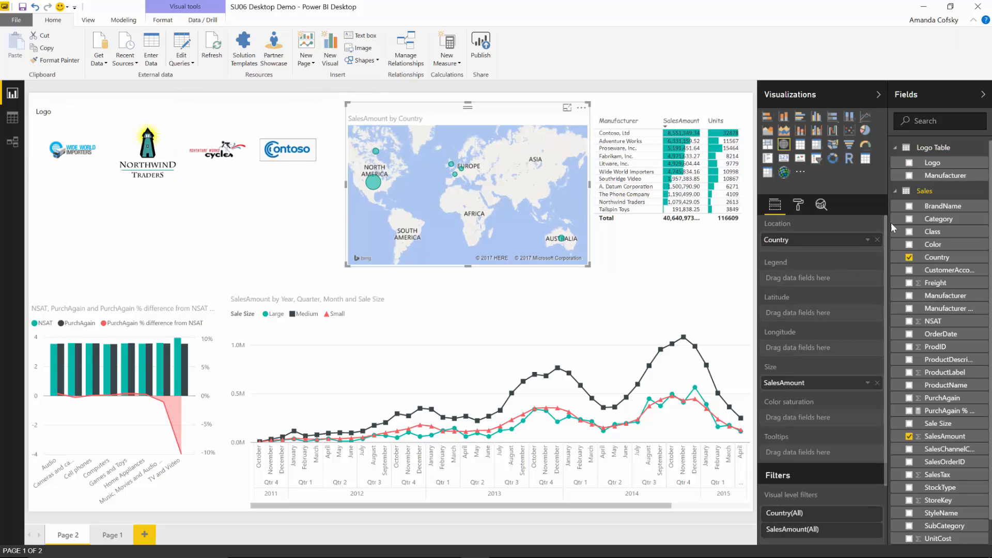
Step: Set the map's style theme to Aerial
{"action": "left_click", "coordinate": [803, 209]}
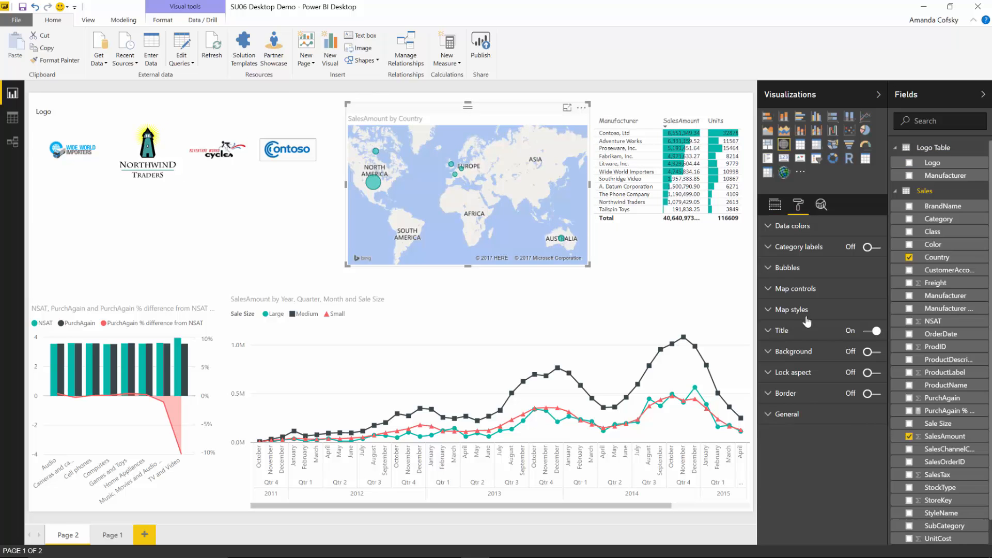
{"action": "left_click", "coordinate": [789, 313]}
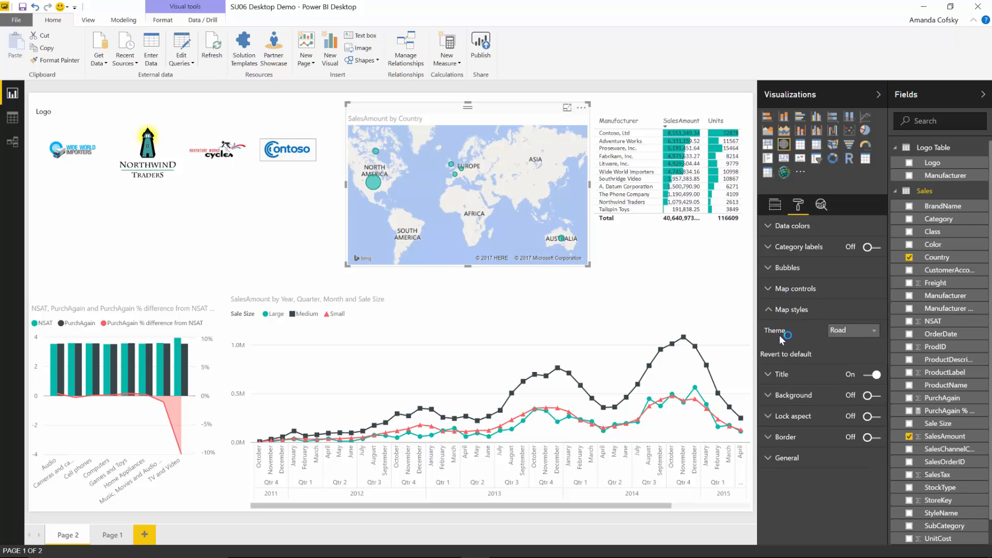
{"action": "left_click", "coordinate": [851, 333]}
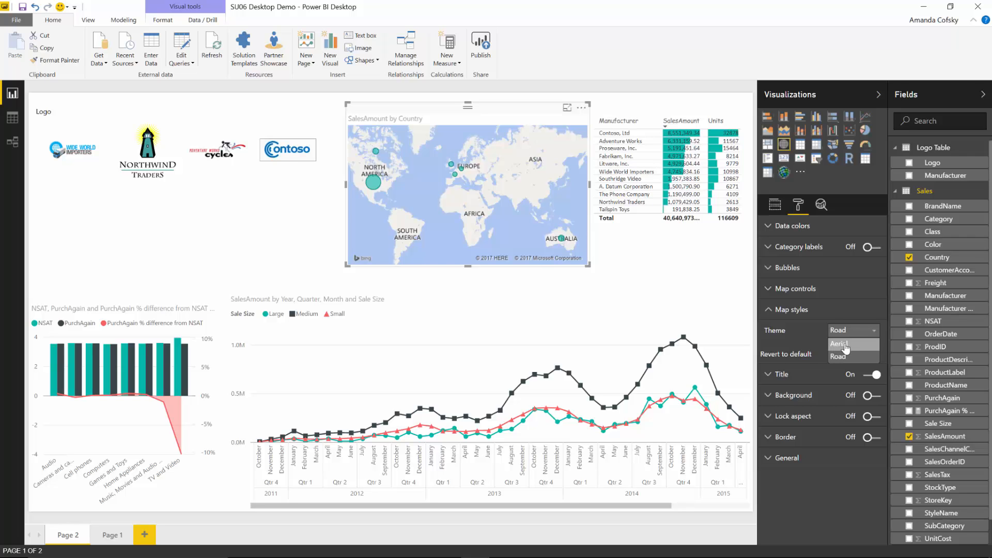
{"action": "left_click", "coordinate": [845, 349]}
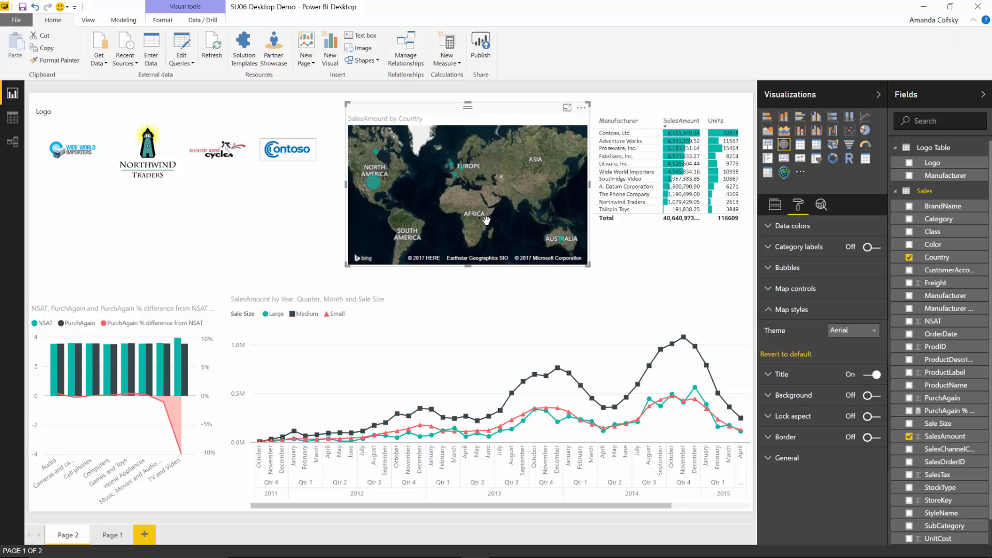
{"action": "left_click", "coordinate": [864, 335]}
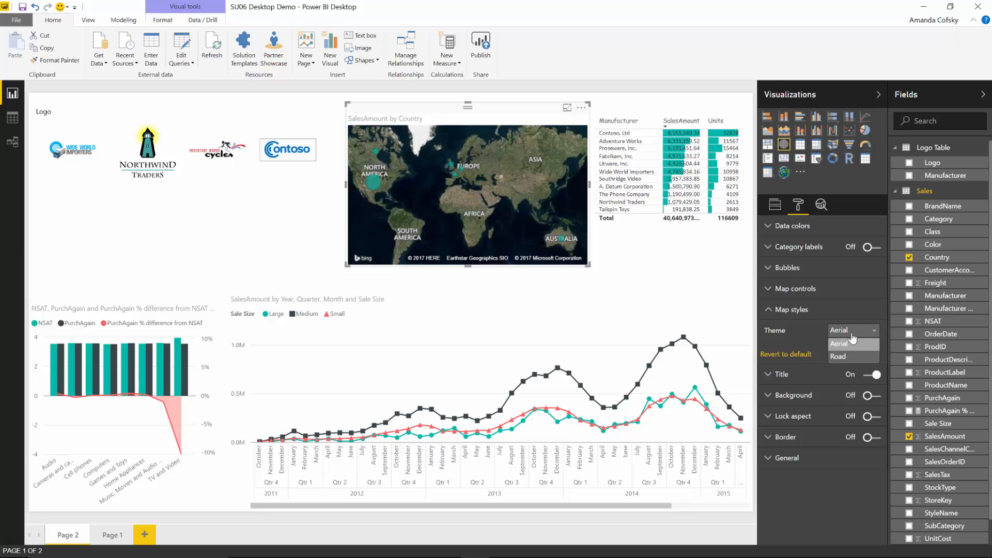
{"action": "left_click", "coordinate": [816, 334]}
{"action": "left_click", "coordinate": [791, 310]}
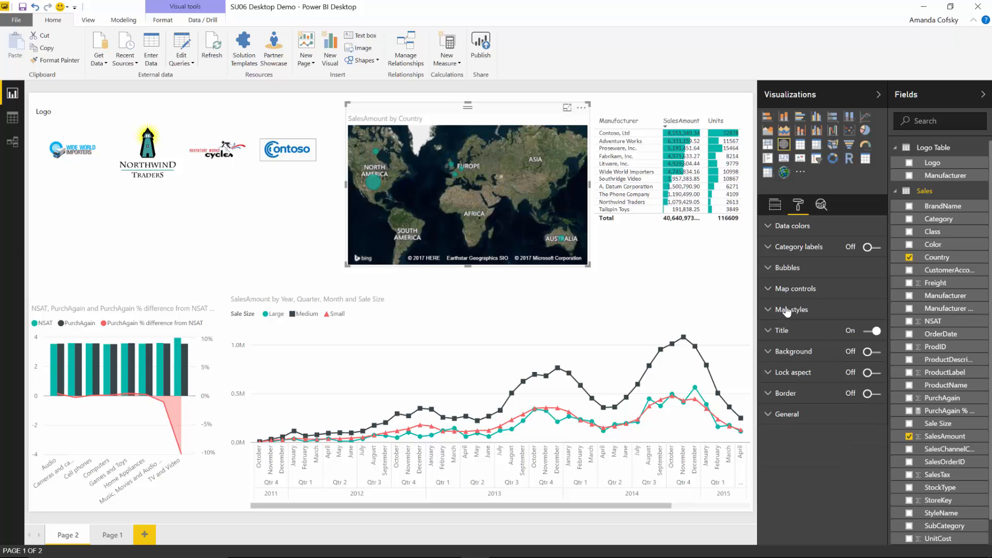
Step: Try adding CustomerAccountNumber as a second location level below Country on the map, and remove it again
{"action": "left_click", "coordinate": [777, 206]}
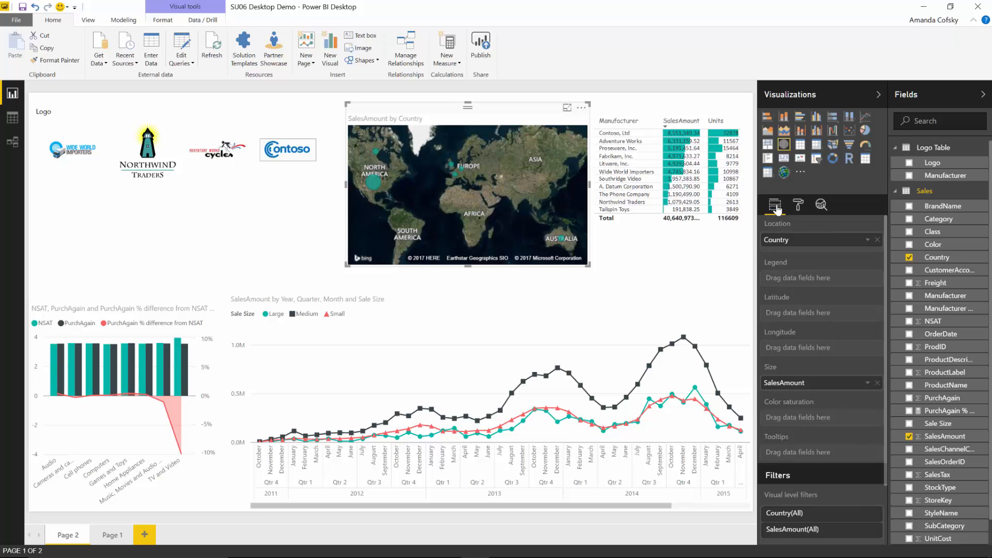
{"action": "left_click", "coordinate": [938, 261]}
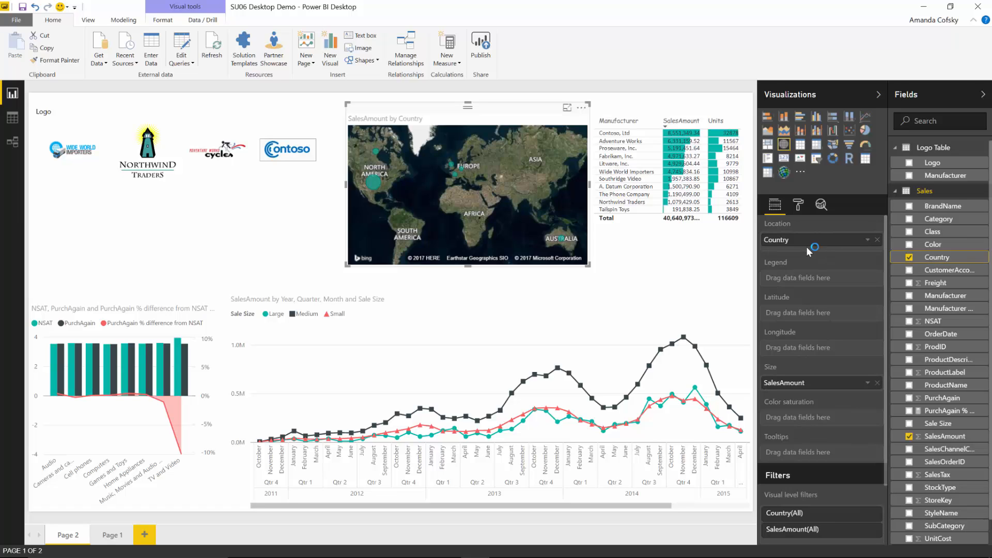
{"action": "left_click_drag", "start_coordinate": [890, 269], "coordinate": [814, 252]}
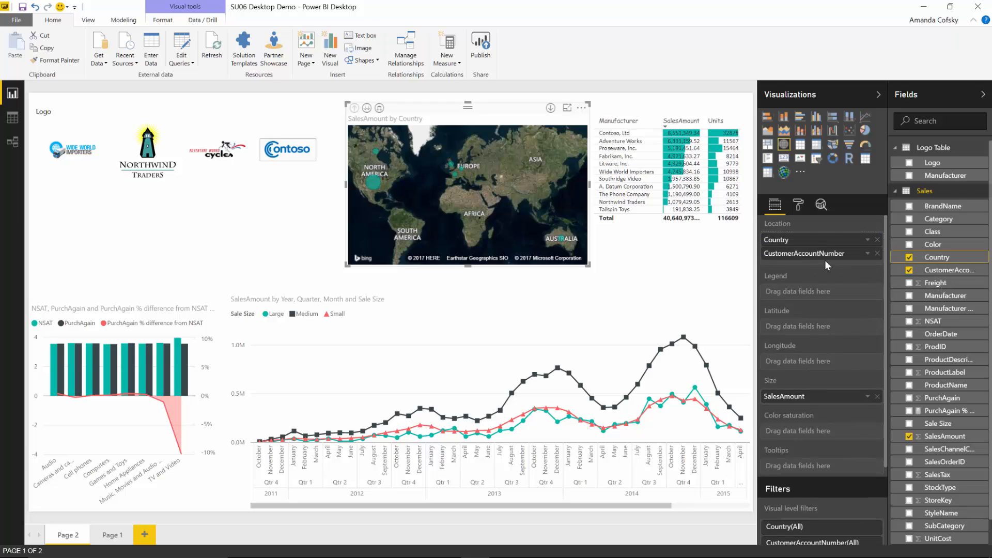
{"action": "left_click", "coordinate": [877, 254]}
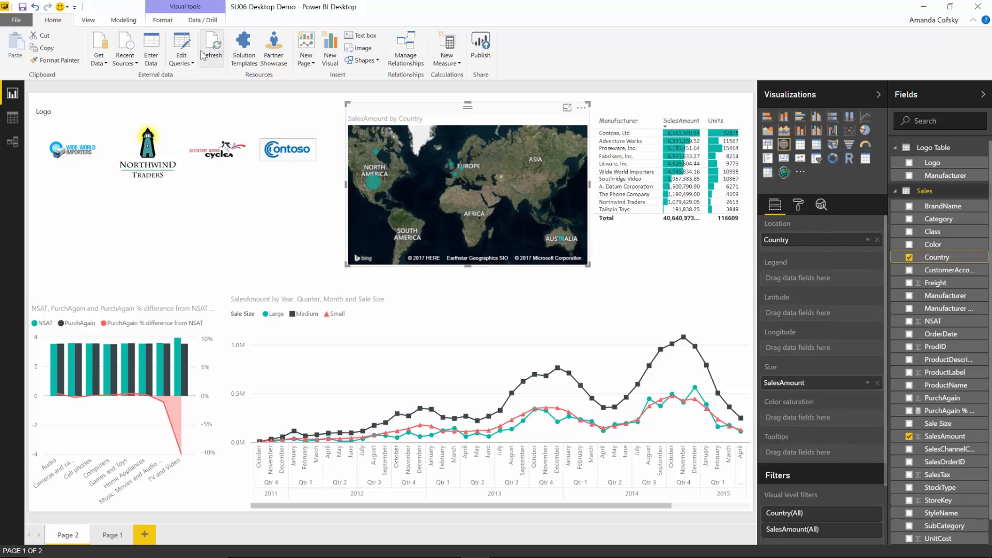
Step: Set the data category of the Country field to Country/Region
{"action": "left_click", "coordinate": [134, 20]}
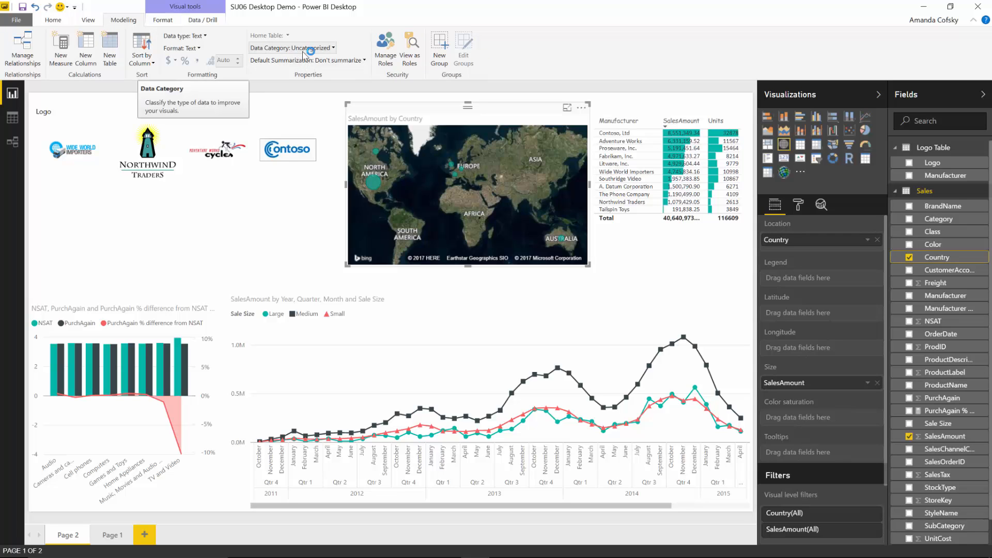
{"action": "left_click", "coordinate": [321, 52]}
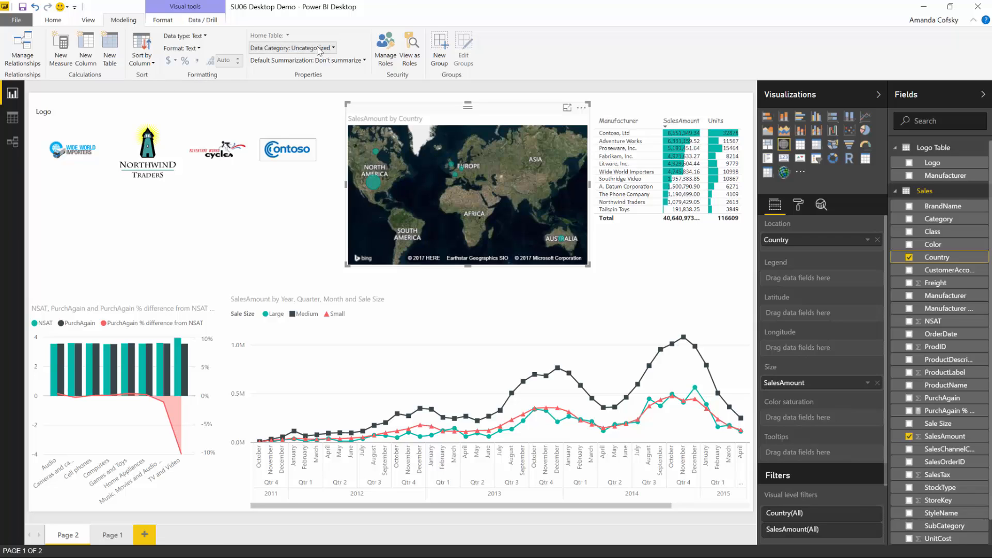
{"action": "left_click", "coordinate": [320, 48]}
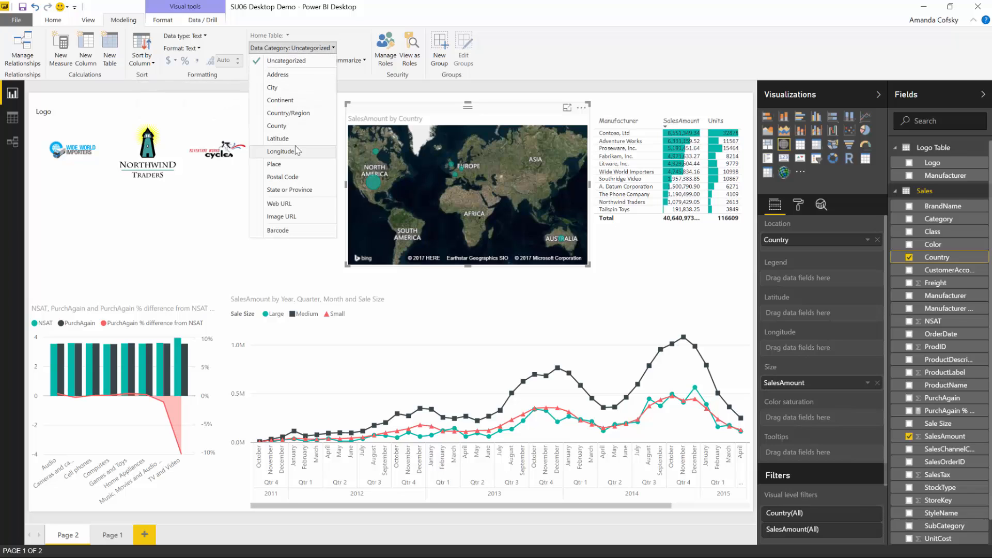
{"action": "left_click", "coordinate": [296, 115]}
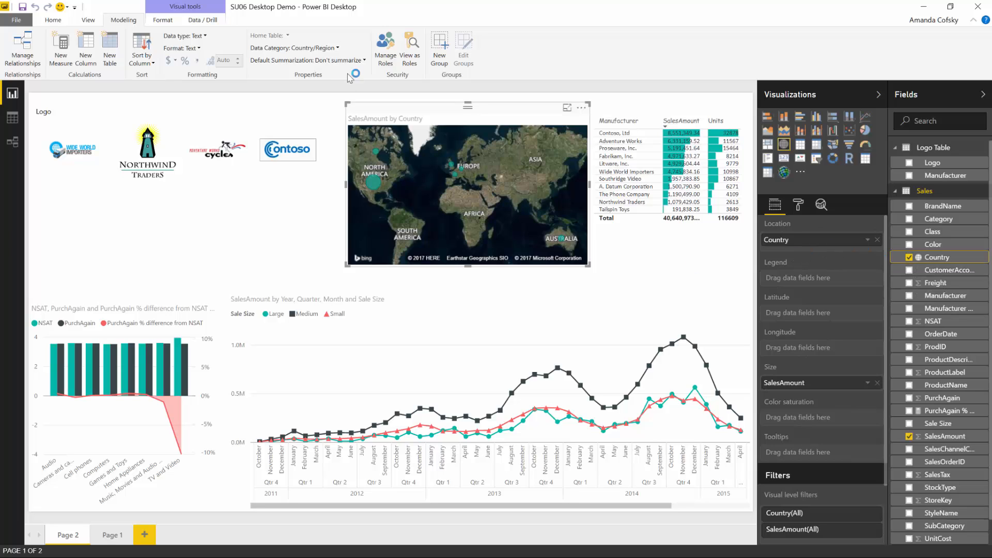
{"action": "left_click", "coordinate": [335, 48]}
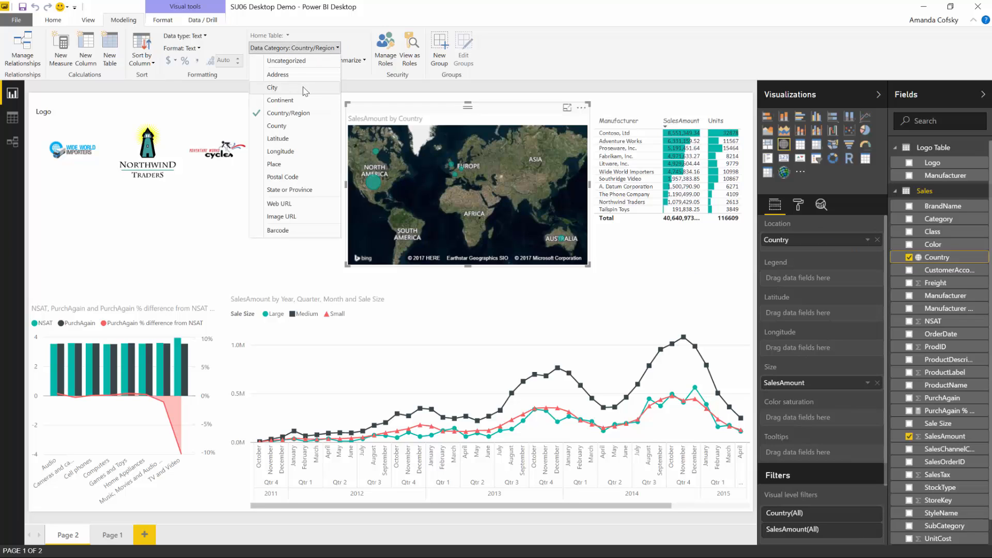
{"action": "left_click", "coordinate": [509, 127]}
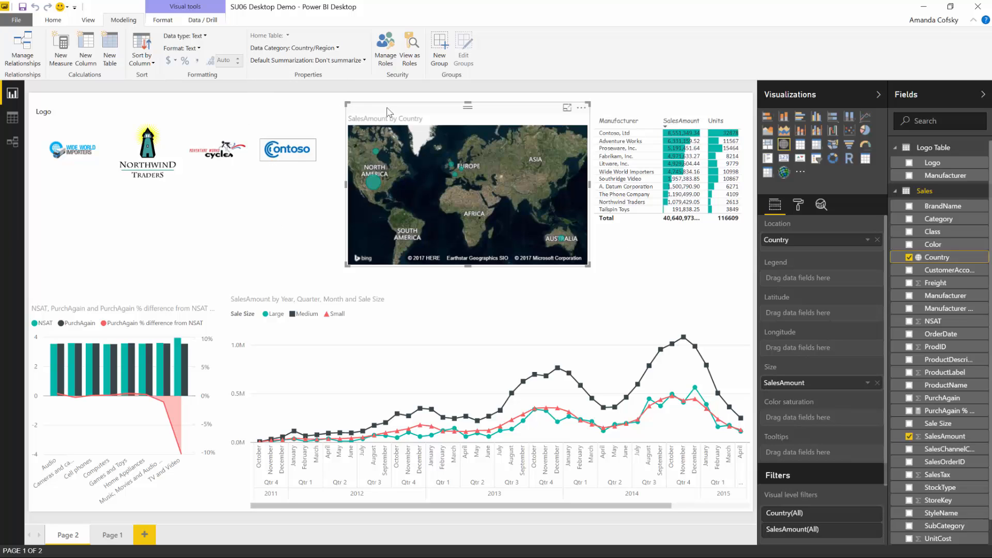
Step: Put CustomerAccountNumber beneath Country in the map's location hierarchy once more and take it back out
{"action": "left_click_drag", "start_coordinate": [946, 269], "coordinate": [841, 250]}
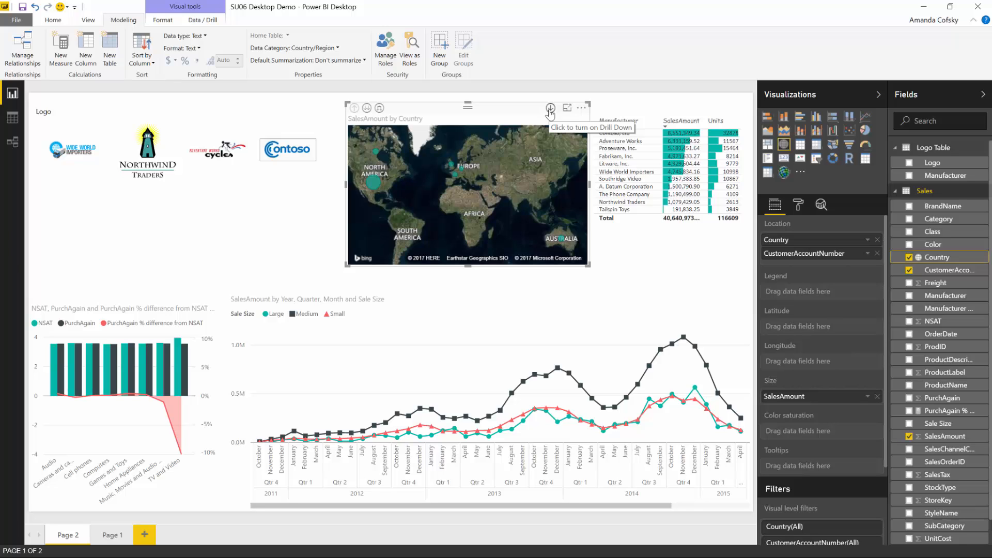
{"action": "left_click", "coordinate": [877, 253]}
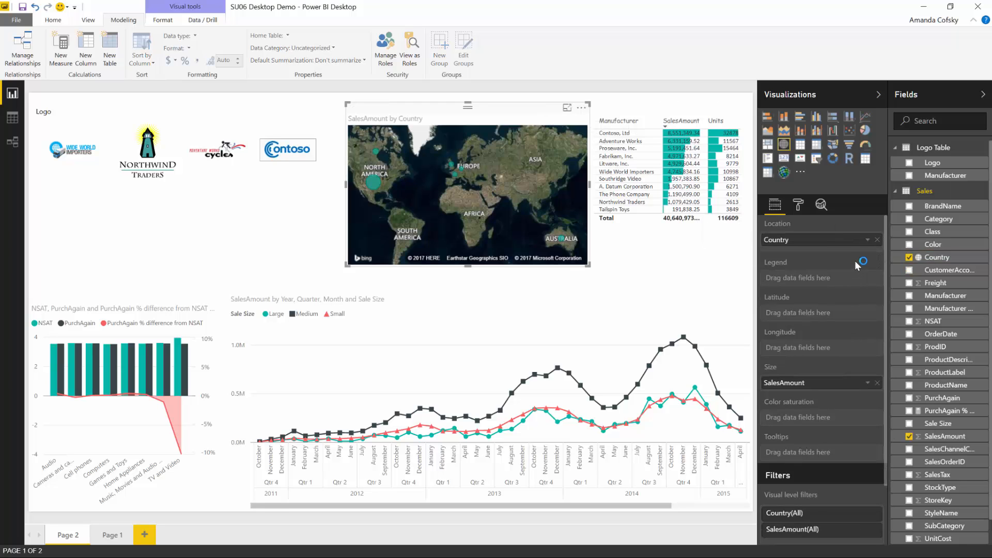
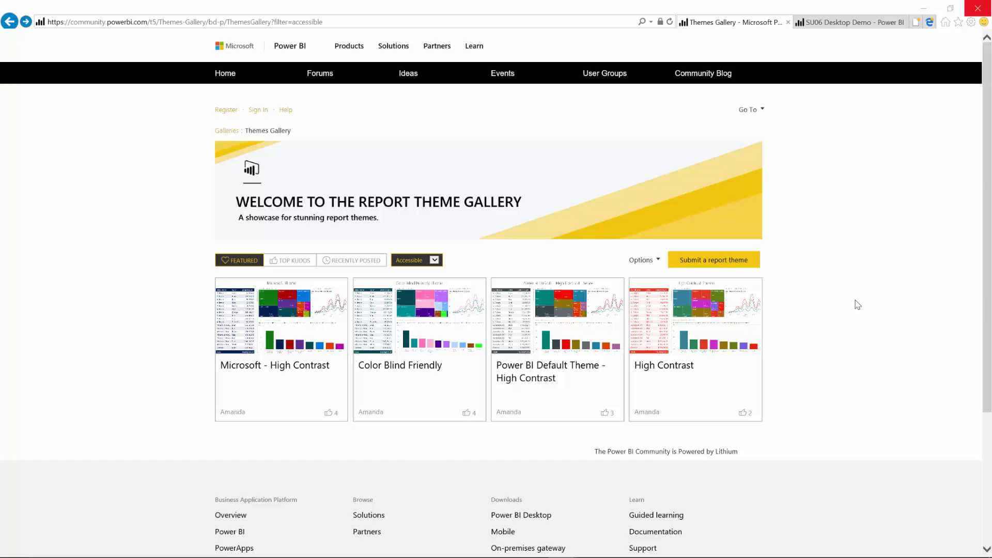
Step: Switch to Power BI Desktop and examine the alt text setting in the SalesAmount line chart's General formatting options
{"action": "key", "text": "alt+Tab"}
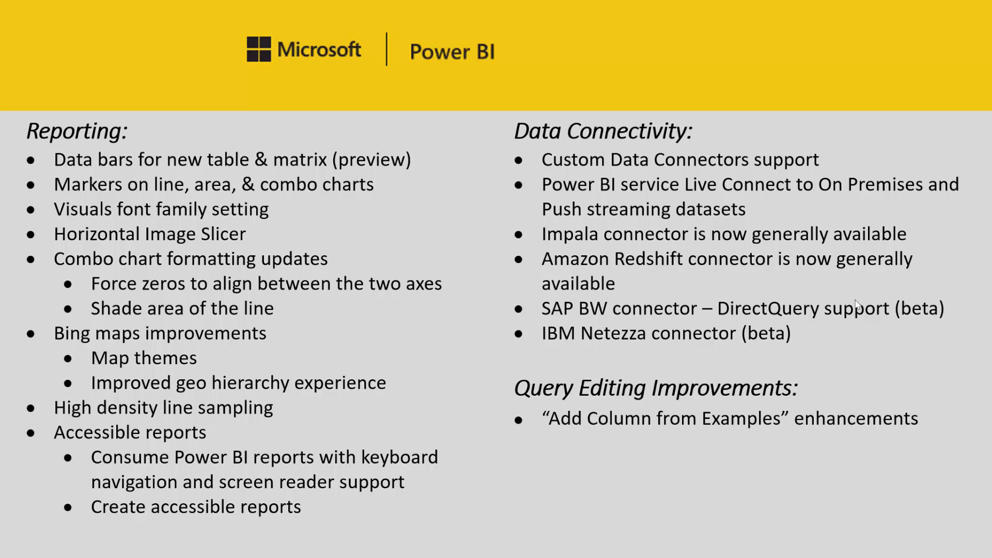
{"action": "key", "text": "alt+Tab"}
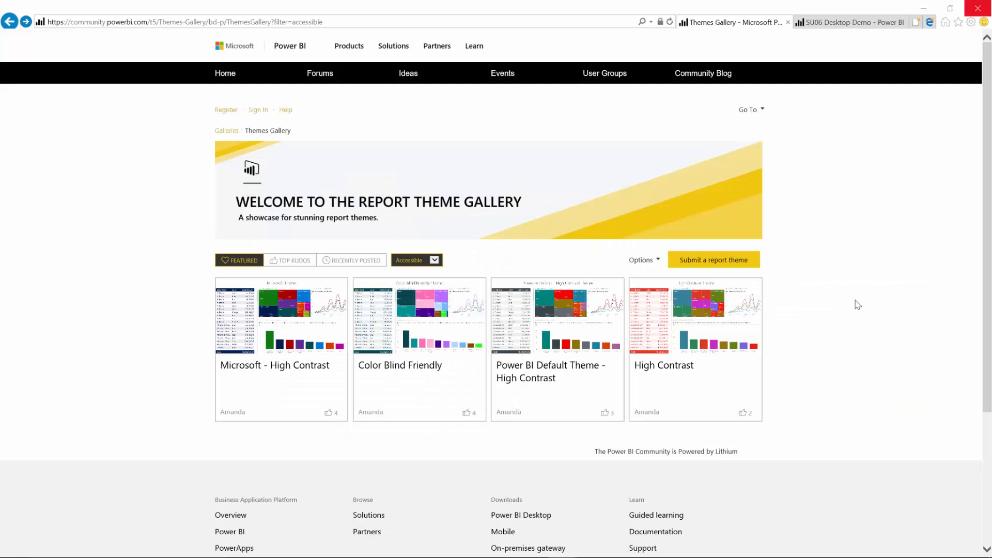
{"action": "key", "text": "alt+Tab"}
{"action": "key", "text": "alt+Tab"}
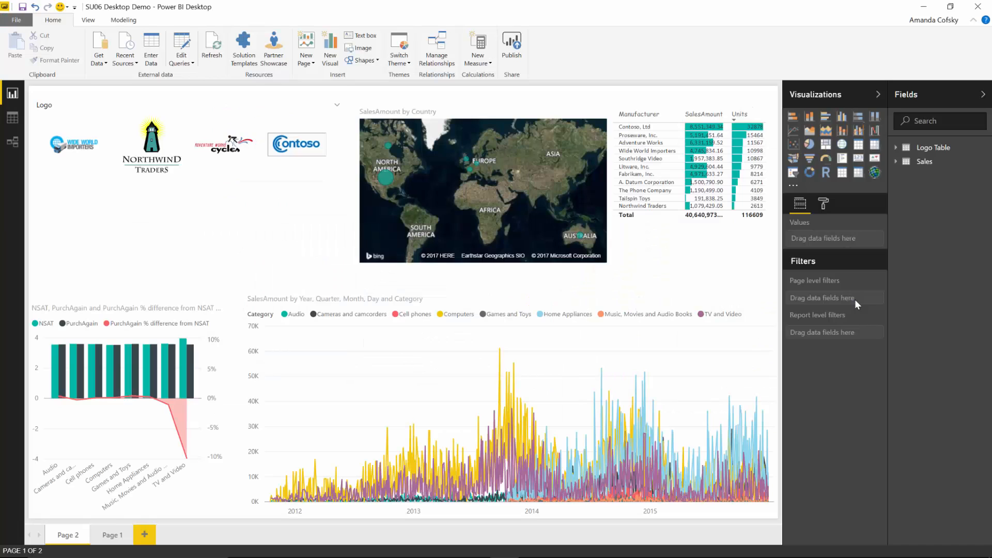
{"action": "left_click", "coordinate": [702, 348]}
{"action": "left_click", "coordinate": [823, 203]}
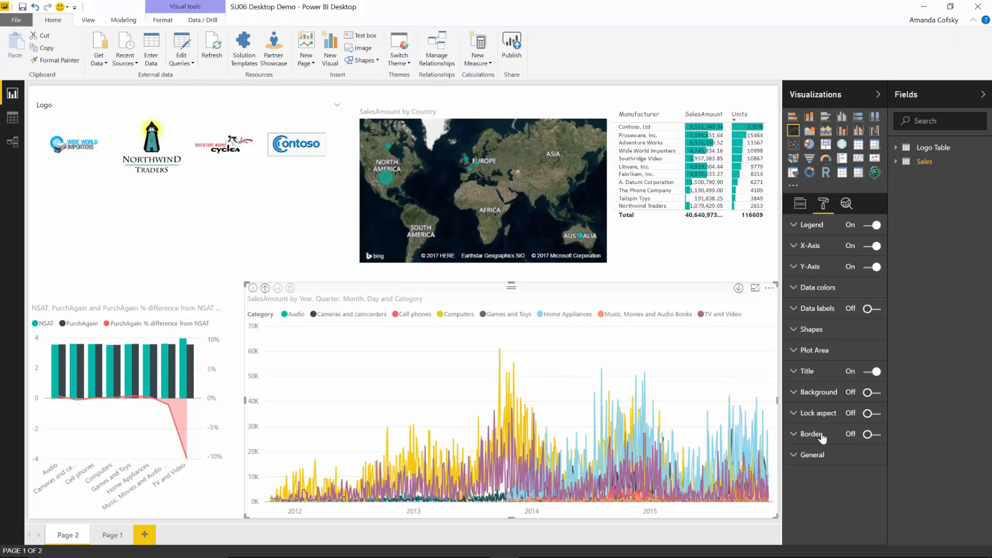
{"action": "left_click", "coordinate": [824, 455]}
{"action": "scroll", "coordinate": [825, 451], "scroll_direction": "down", "scroll_amount": 3}
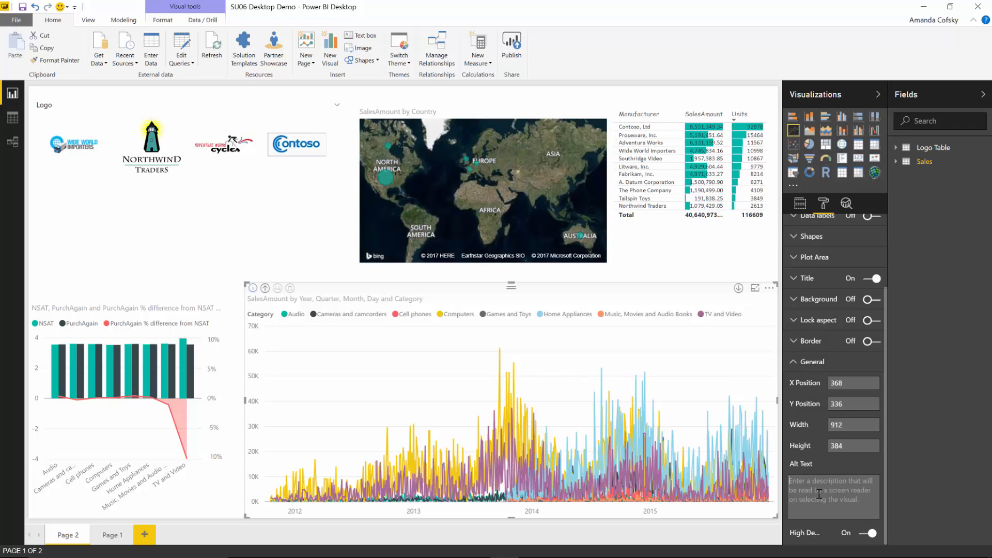
Step: Switch to the SU06 Desktop Demo report in Internet Explorer and start the Narrator screen reader
{"action": "key", "text": "alt+Tab"}
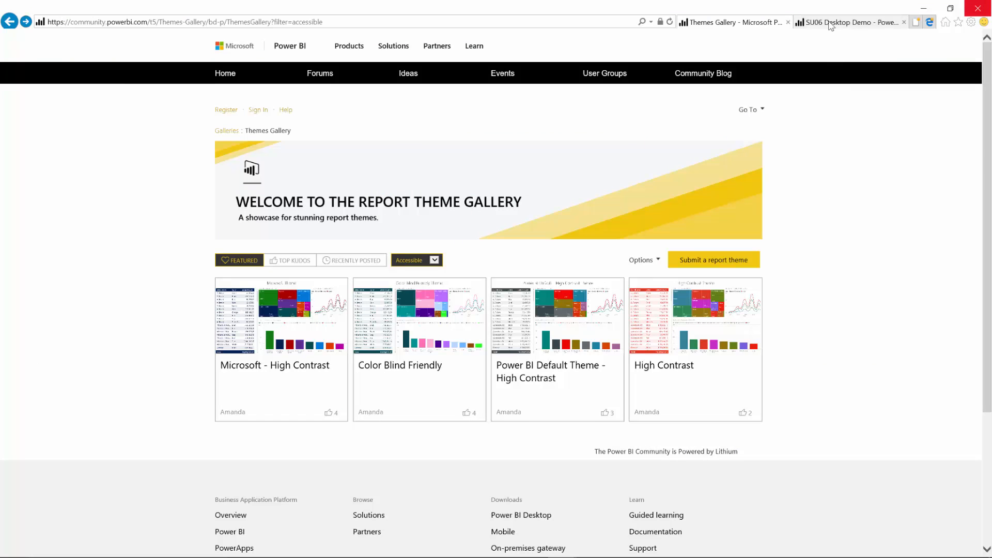
{"action": "left_click", "coordinate": [831, 23]}
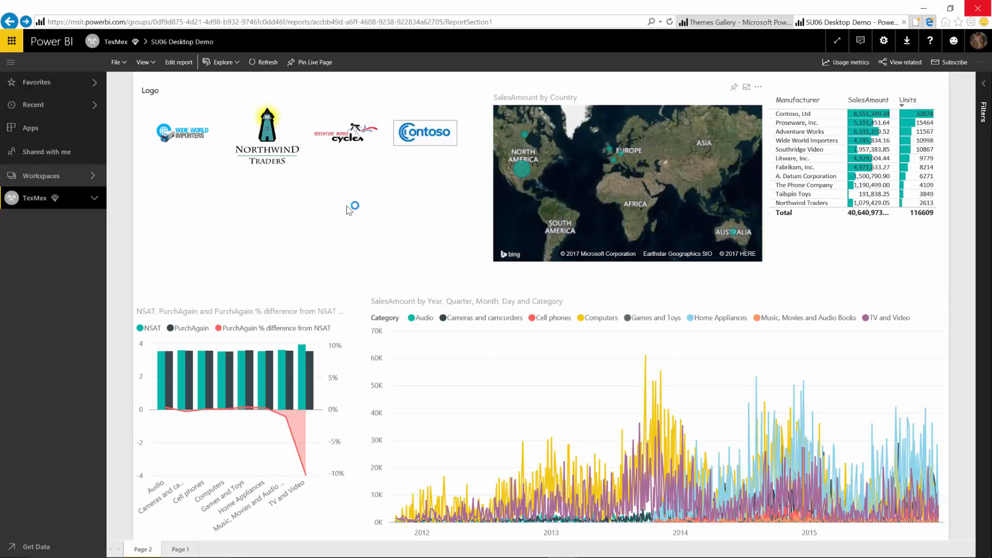
{"action": "key", "text": "super"}
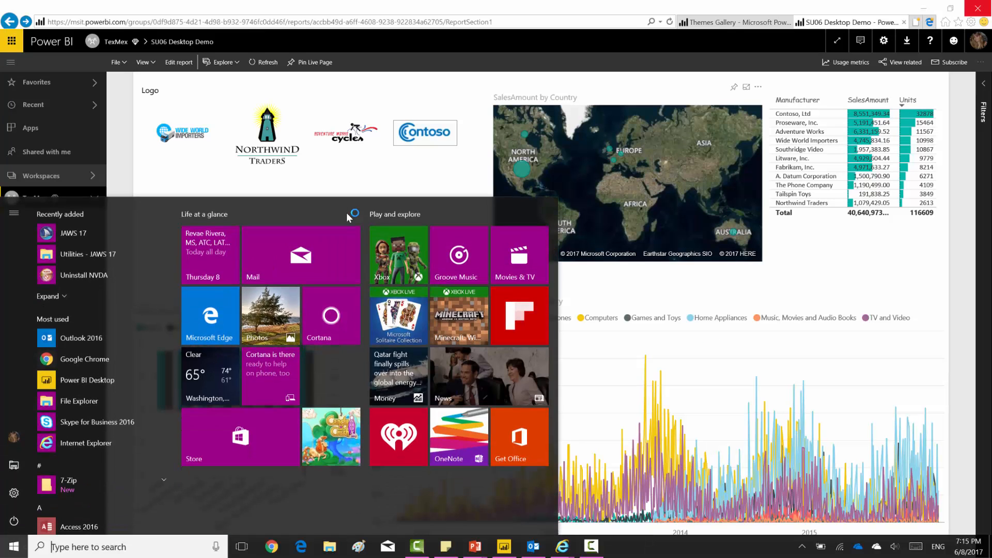
{"action": "type", "text": "narrator"}
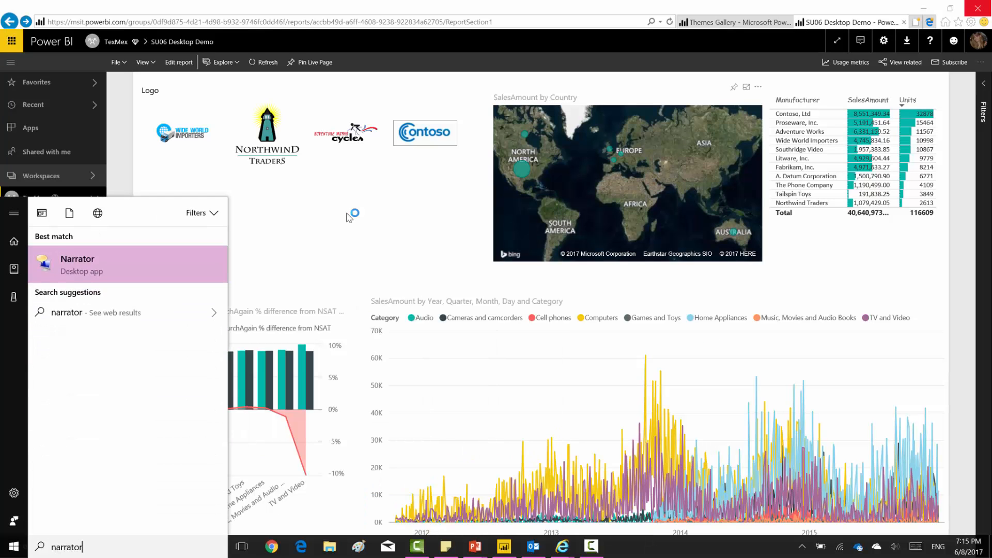
{"action": "key", "text": "Return"}
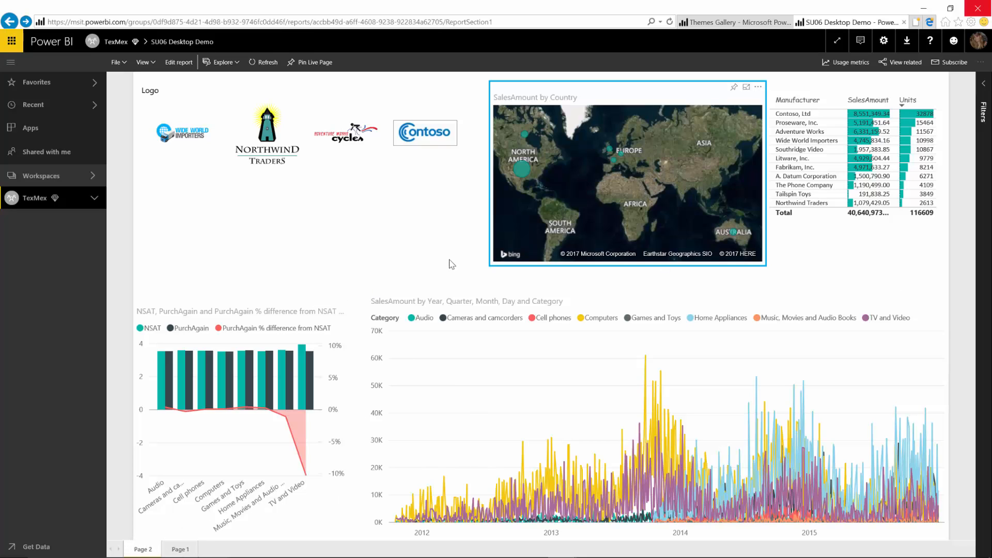
Step: Move the keyboard focus through the report from the Page 2 tab to the map, logo slicer and manufacturer table
{"action": "key", "text": "Tab"}
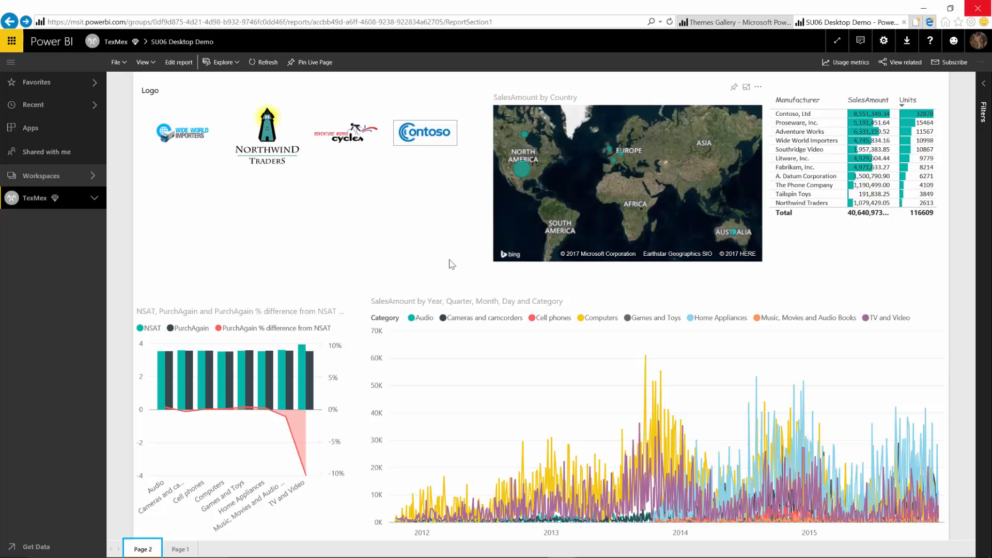
{"action": "key", "text": "Tab"}
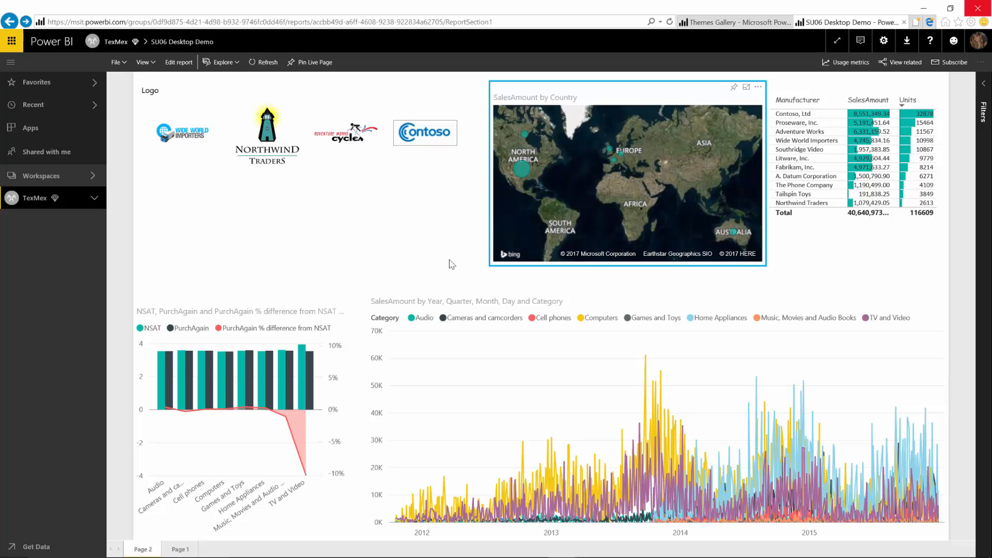
{"action": "key", "text": "Tab"}
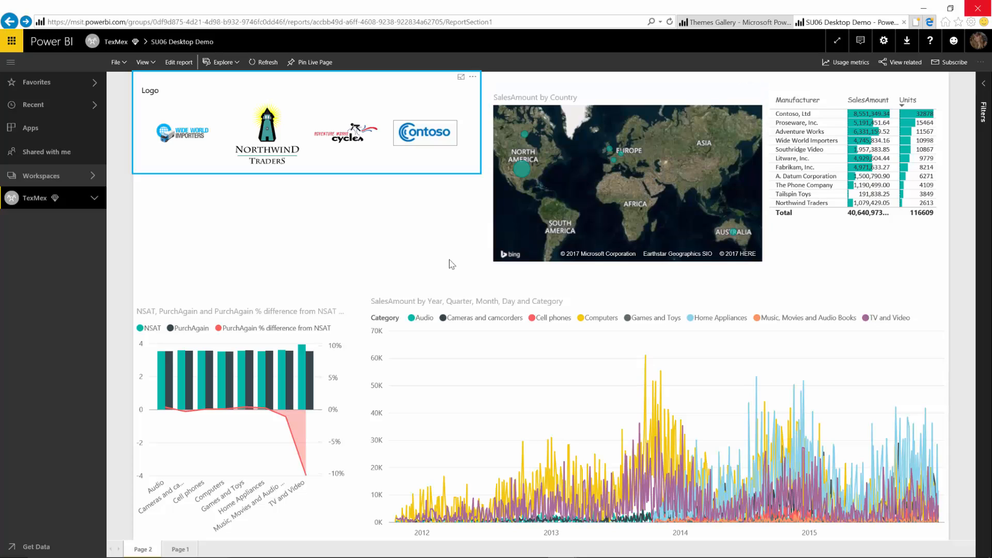
{"action": "key", "text": "Tab"}
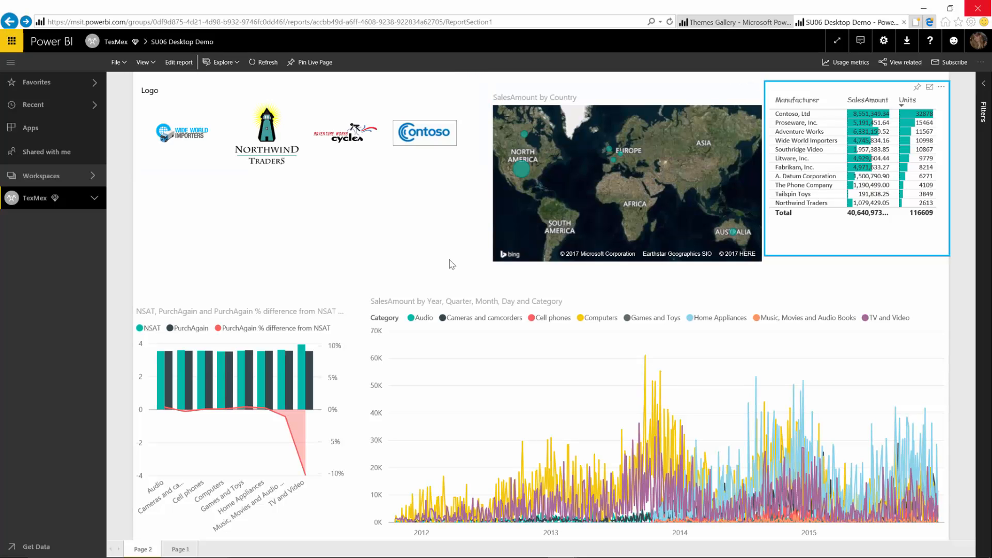